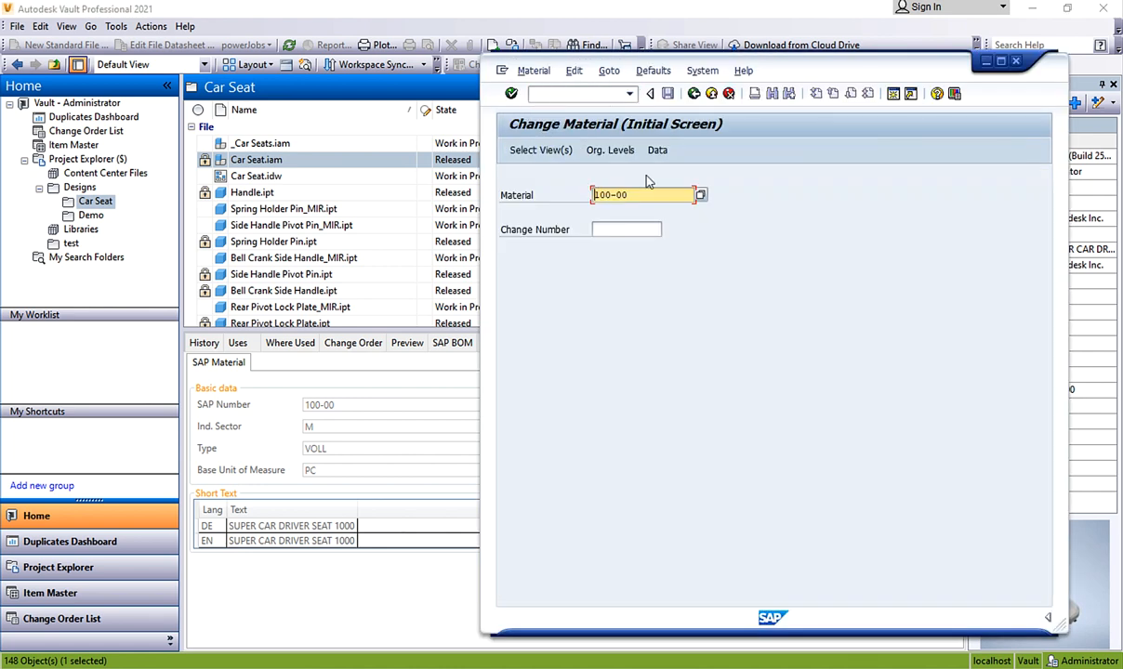
- Change material 100-00's German description to "SUPER CAR FAHRERSITZ 1000", save it in SAP, and refresh the view in Vault
left_click(578, 152)
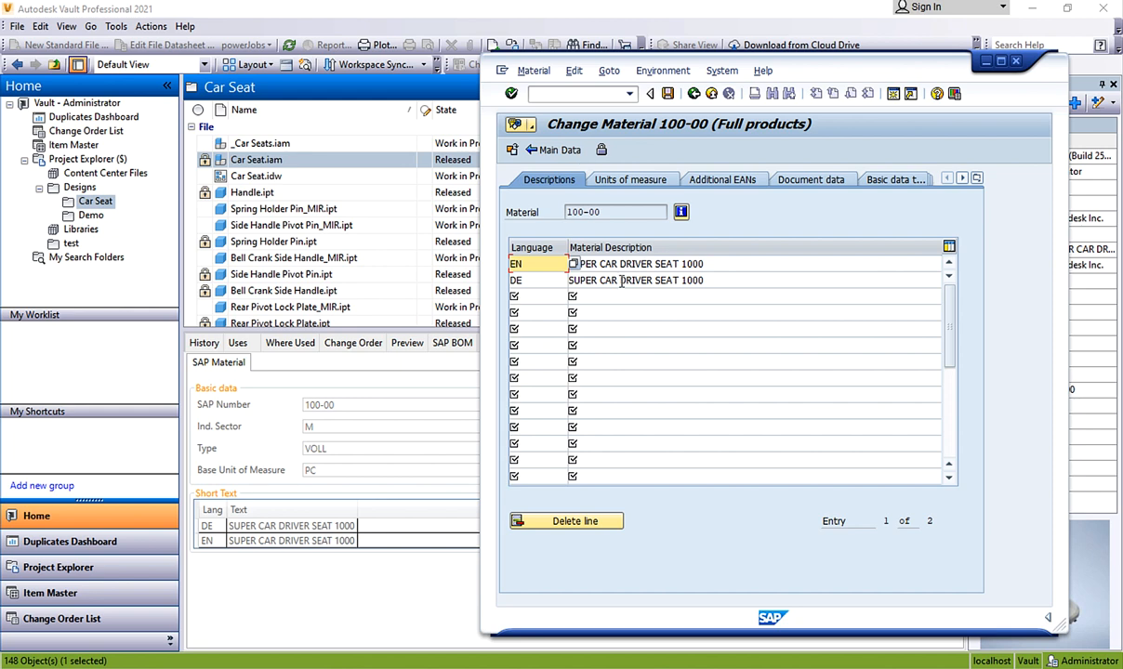
left_click_drag(621, 280, 678, 281)
type("Fahr")
key("BackSpace")
key("BackSpace")
key("BackSpace")
key("BackSpace")
type("FAHRERSITZ 1000")
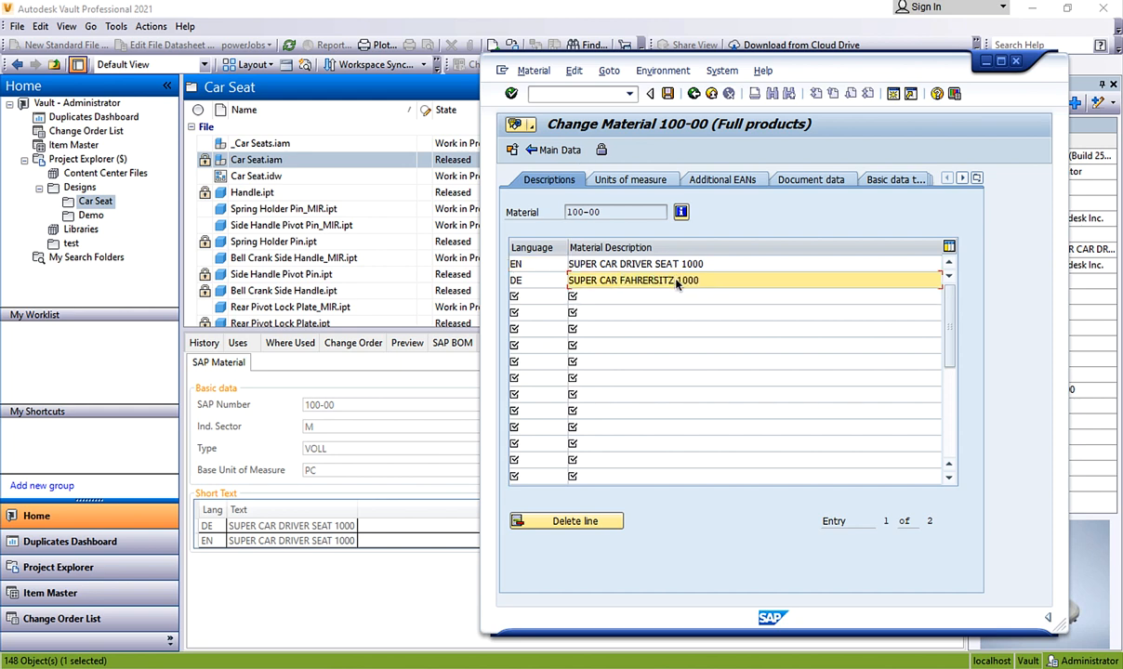
left_click(670, 96)
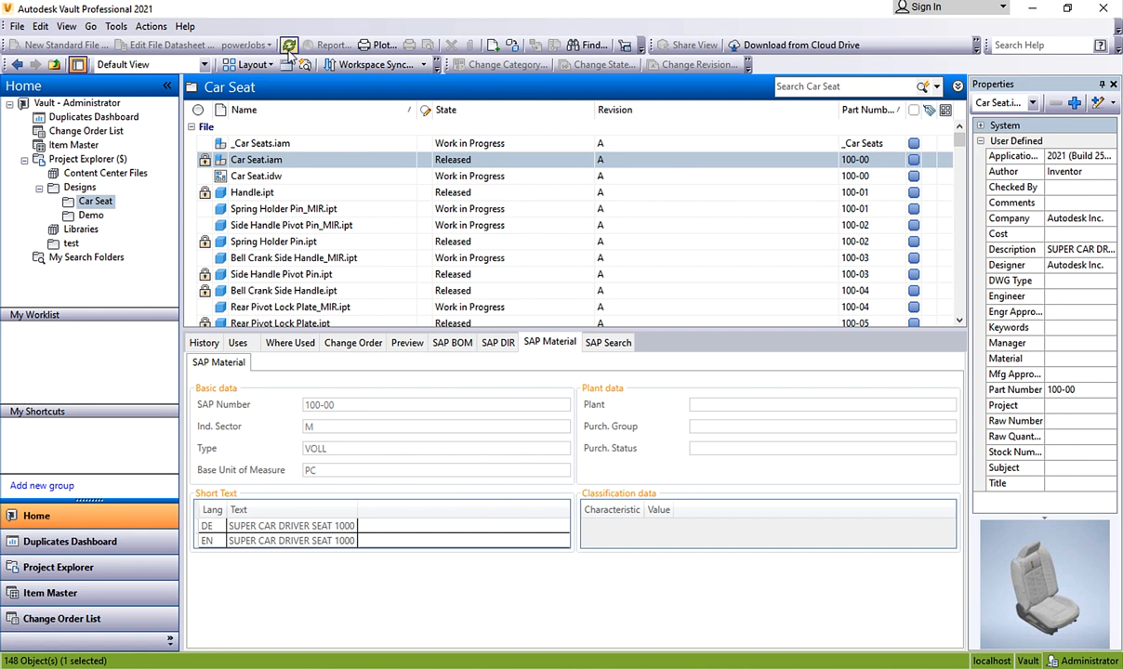
left_click(289, 45)
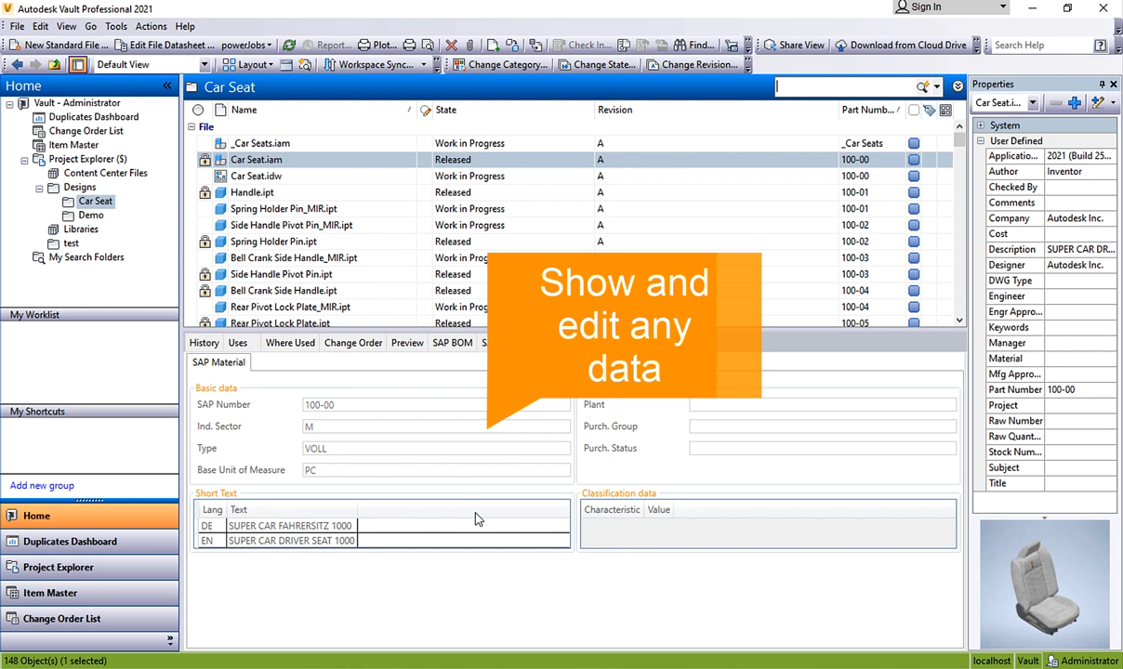
- Use Copy Design on Car Seat.iam to copy Headrest Cover.ipt and its parent assemblies into the Designs/Demo folder
left_click(235, 162)
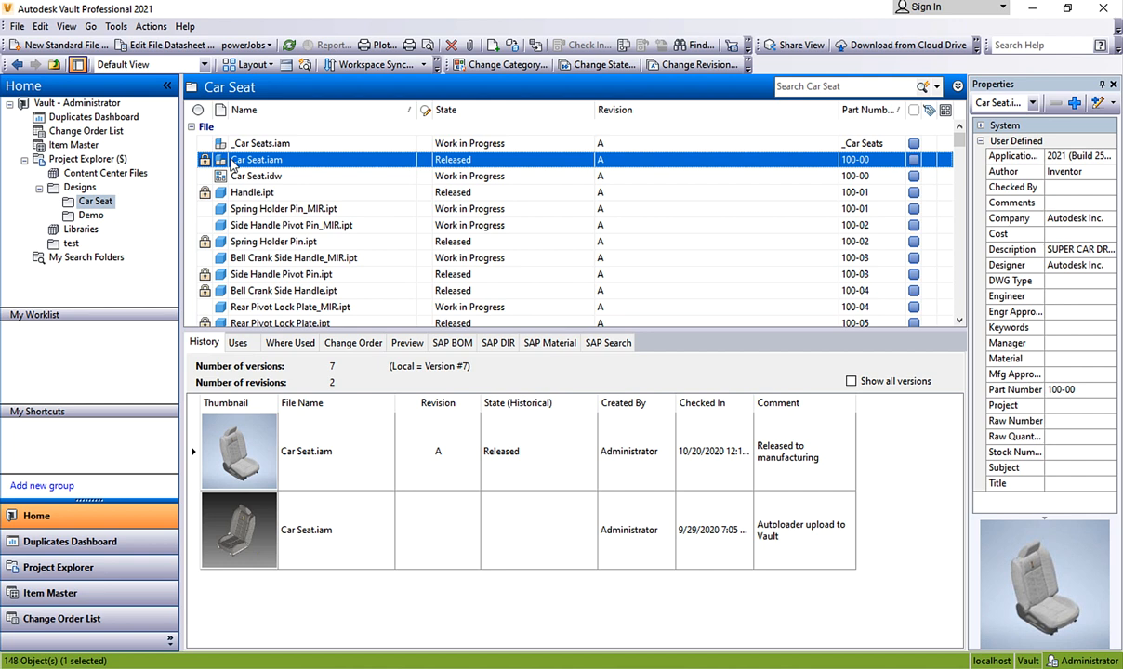
right_click(232, 164)
left_click(270, 426)
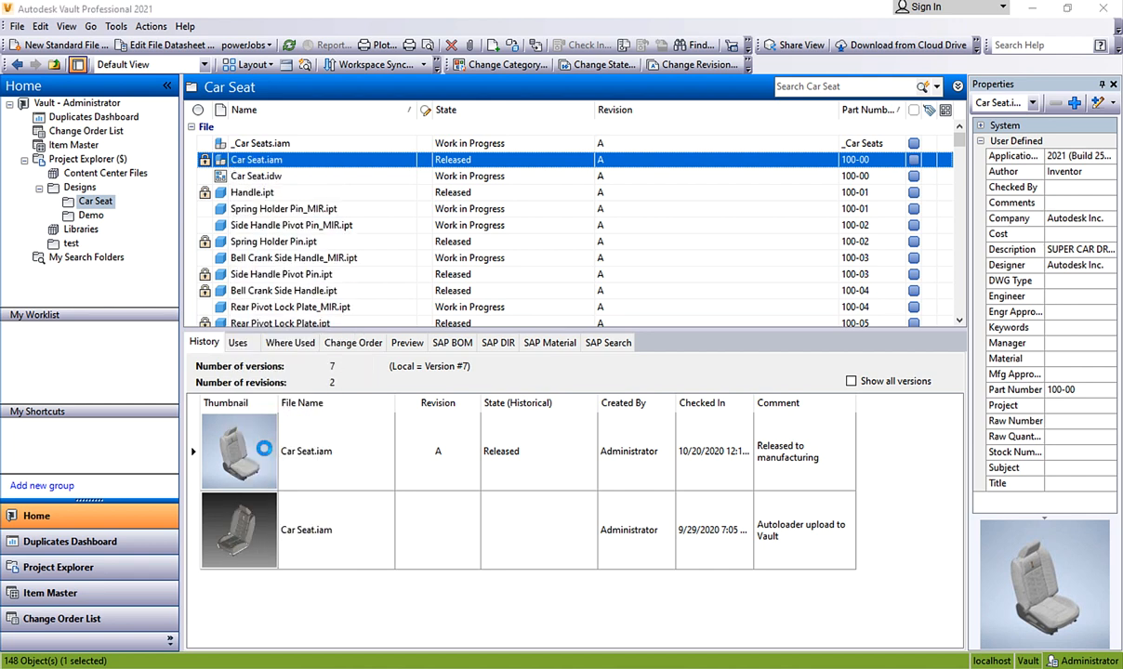
left_click(210, 441)
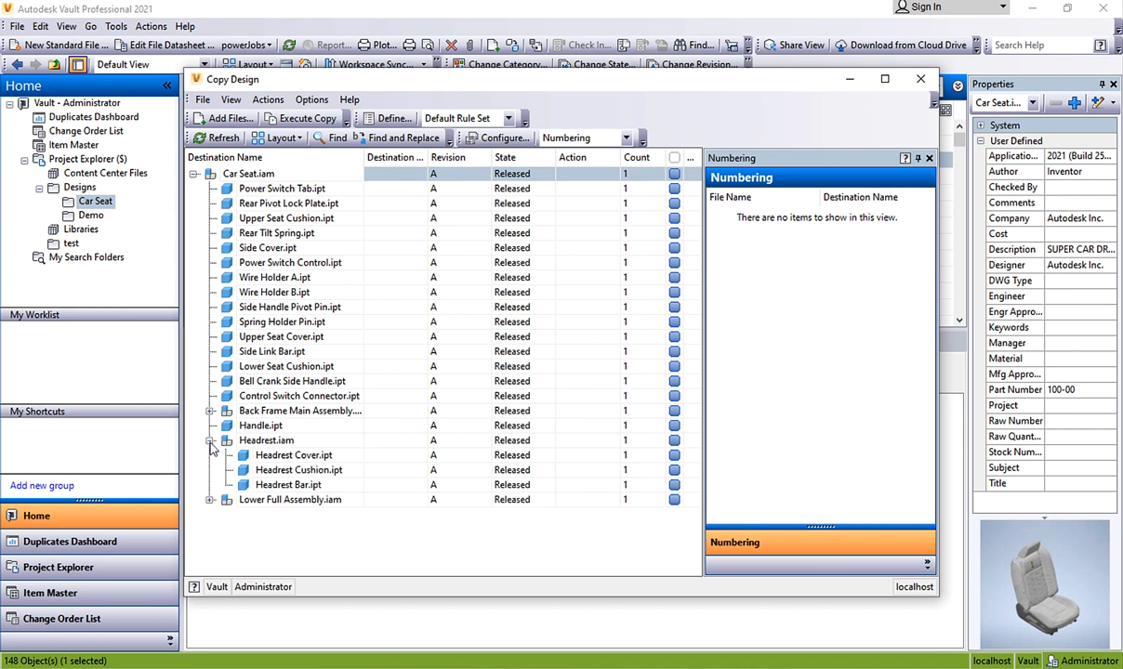
left_click(296, 457)
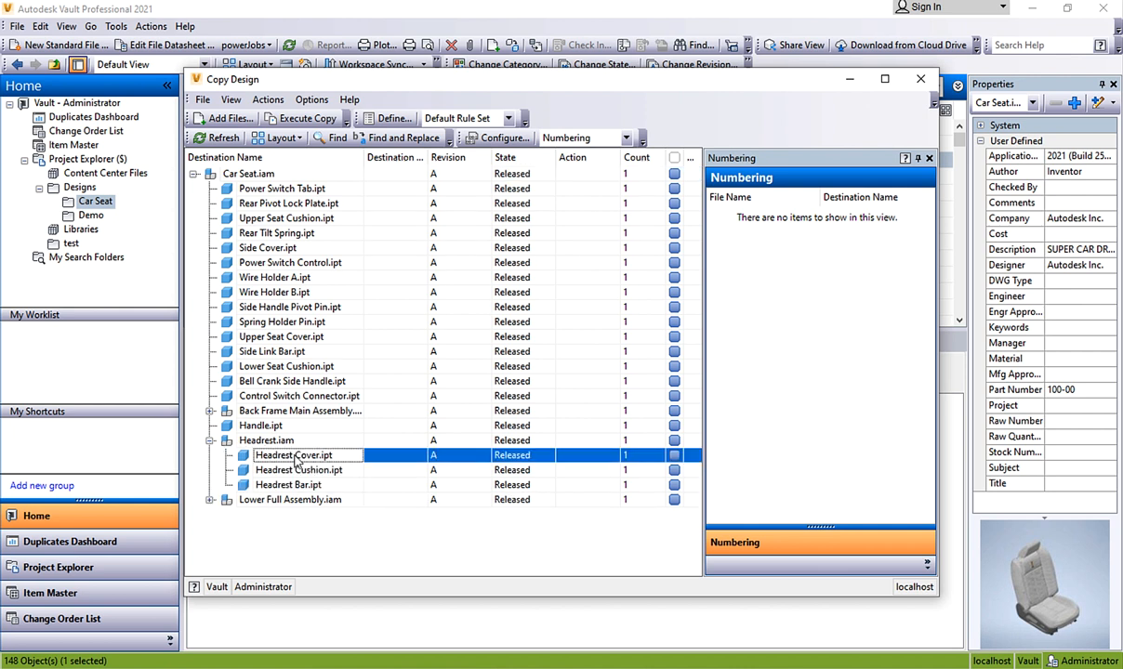
right_click(296, 461)
left_click(335, 484)
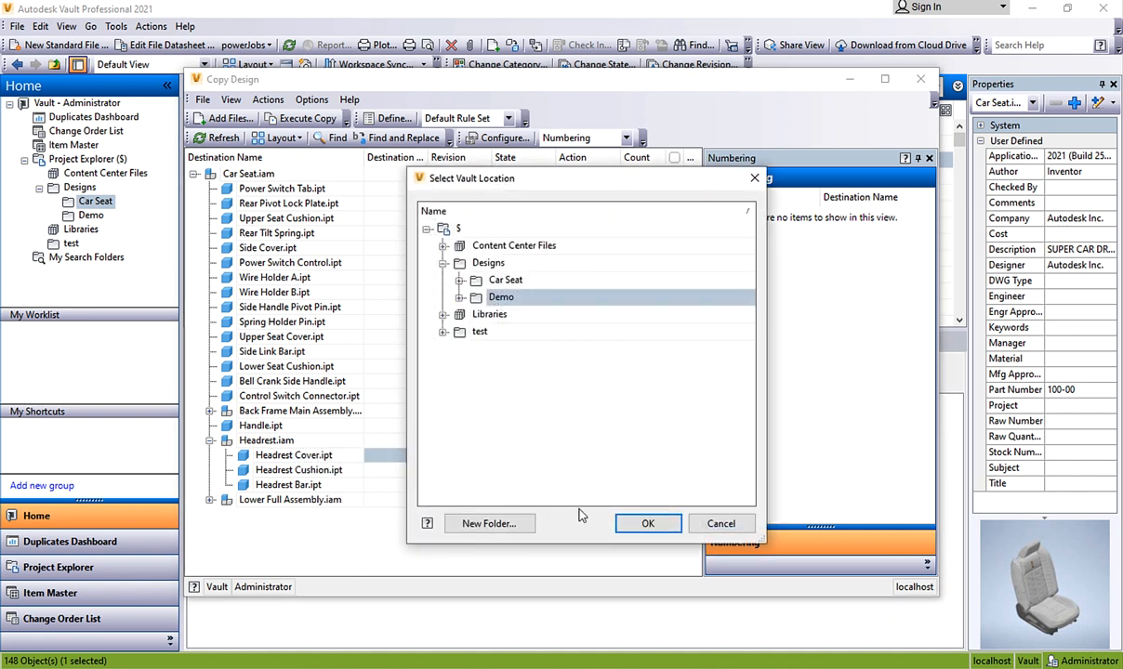
left_click(647, 524)
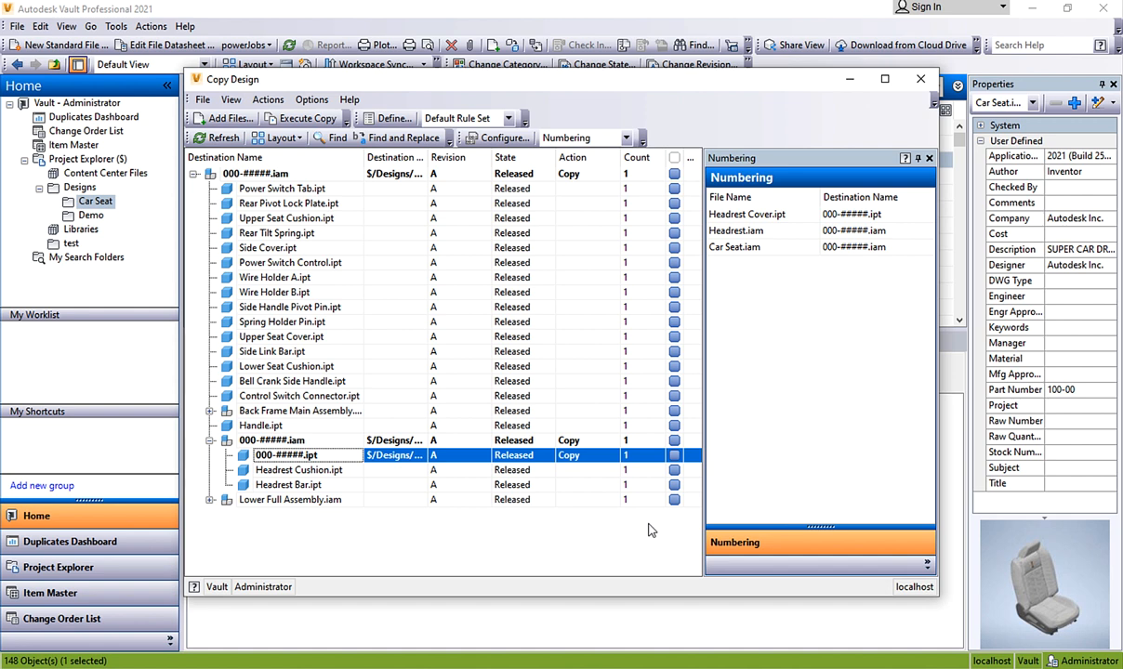
left_click(312, 119)
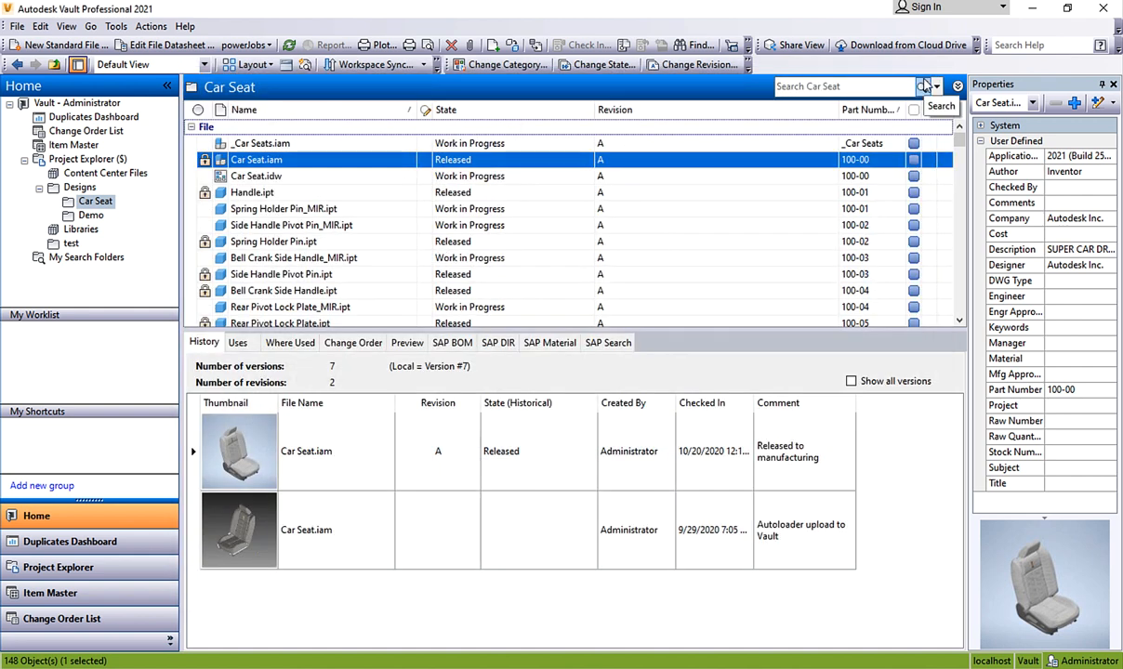
- Open the copied assembly 000-00008.iam from Vault's Demo folder in Inventor
left_click(91, 215)
double_click(278, 175)
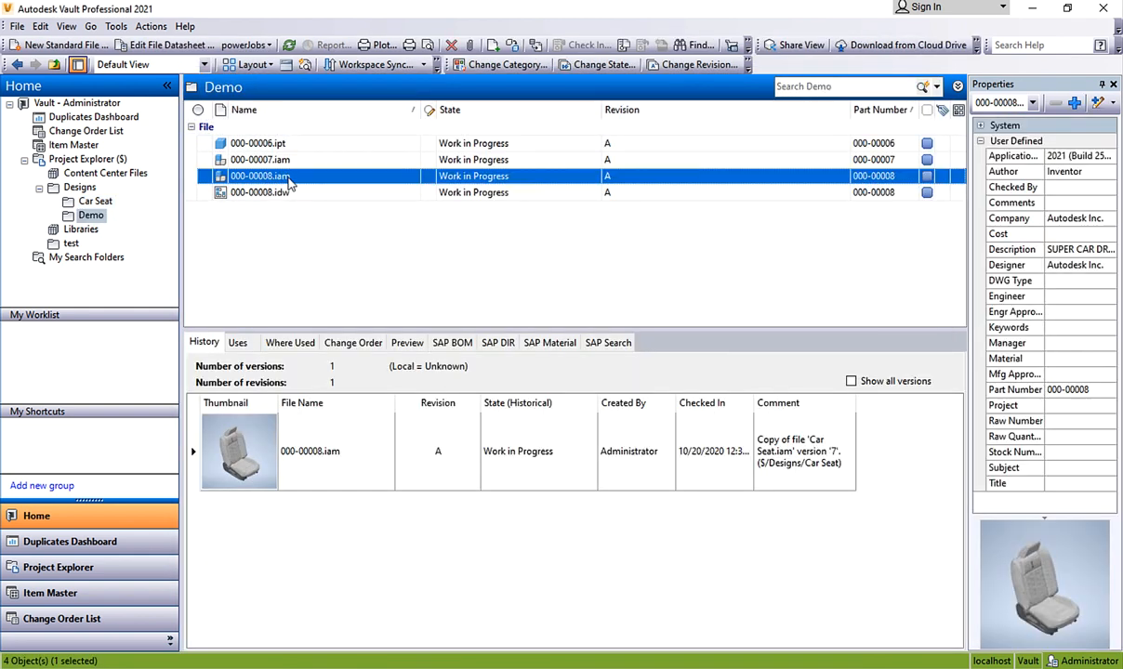
left_click(337, 174)
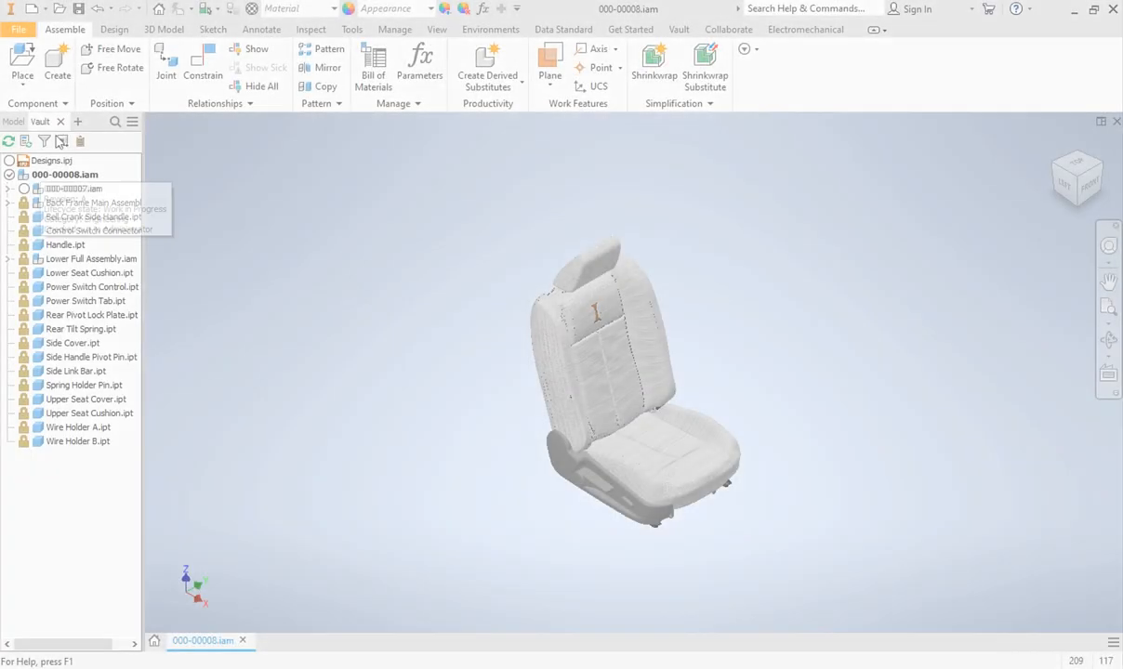
- Check out the copied headrest cover part 000-00006.ipt from Vault within the open assembly
right_click(69, 202)
left_click(116, 307)
left_click(161, 144)
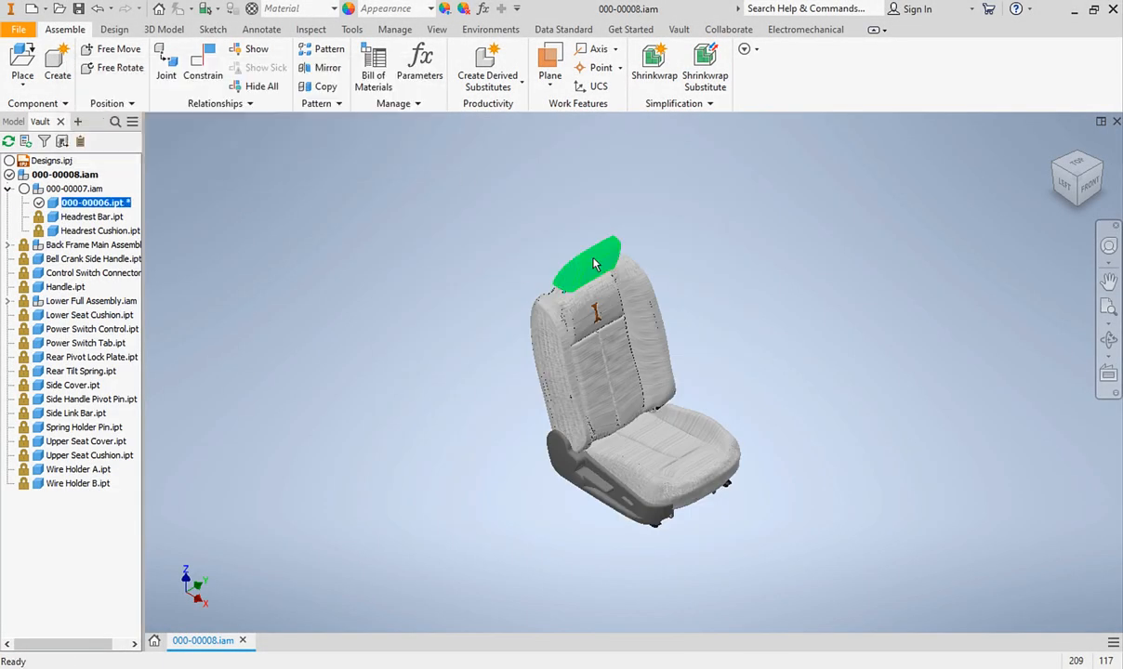
- Edit the headrest cover in place, setting its material to SAN Plastic and appearance to Red, and return to the assembly
double_click(594, 260)
left_click(333, 9)
left_click(307, 244)
left_click(430, 9)
left_click(462, 241)
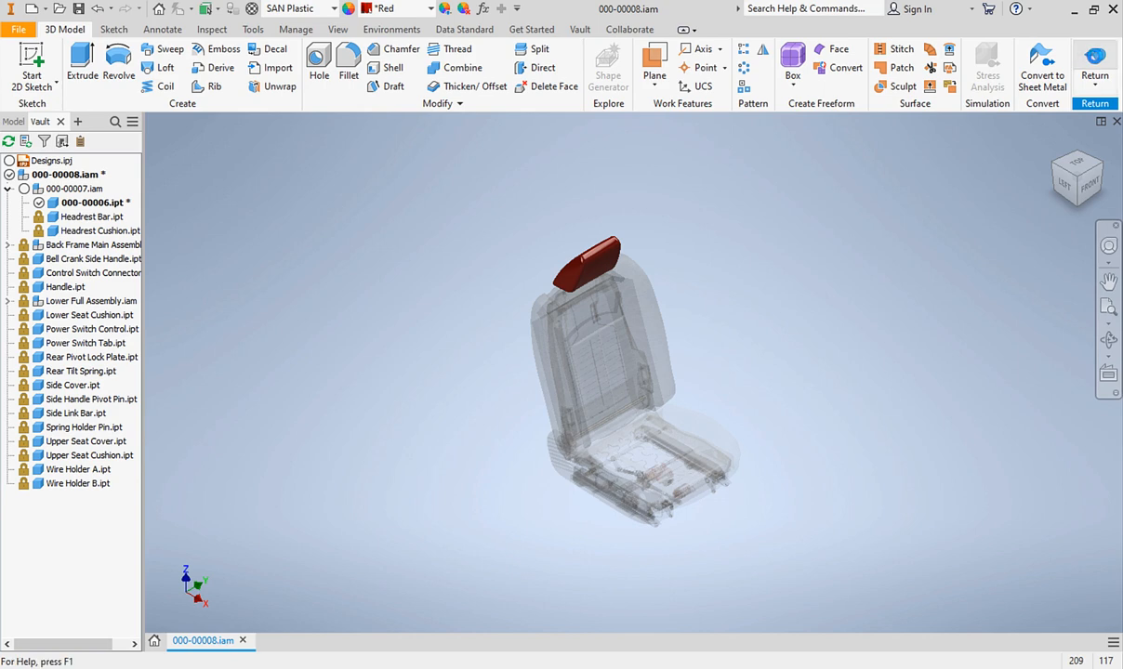
left_click(1095, 75)
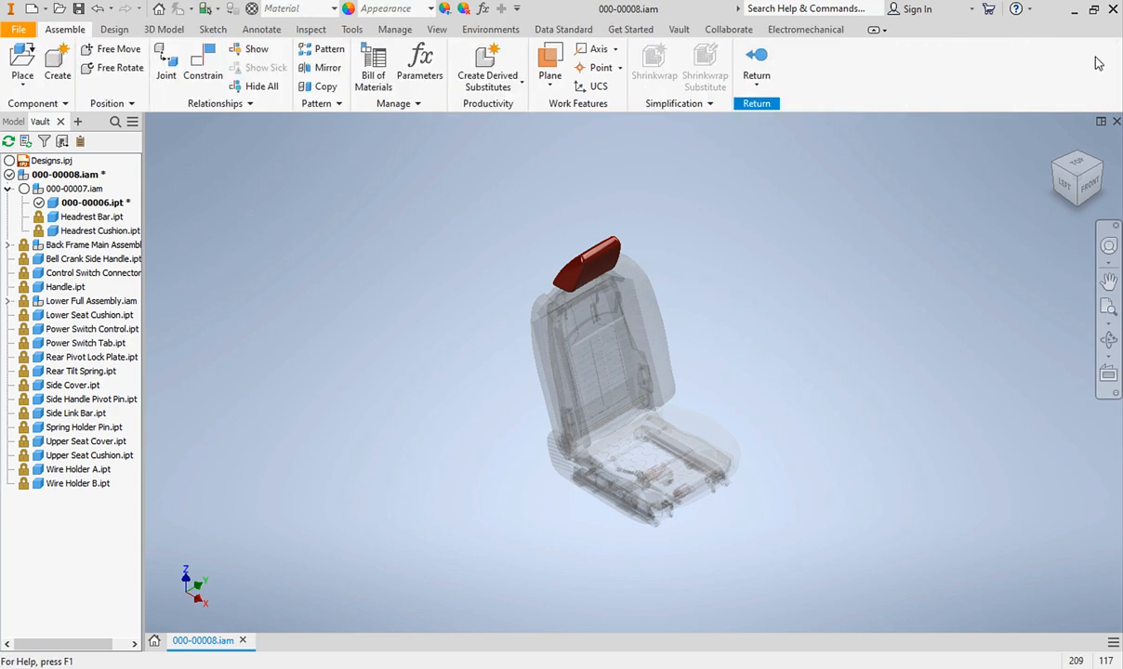
- Save the assembly and check in 000-00008.iam together with 000-00006.ipt to Vault
left_click(78, 8)
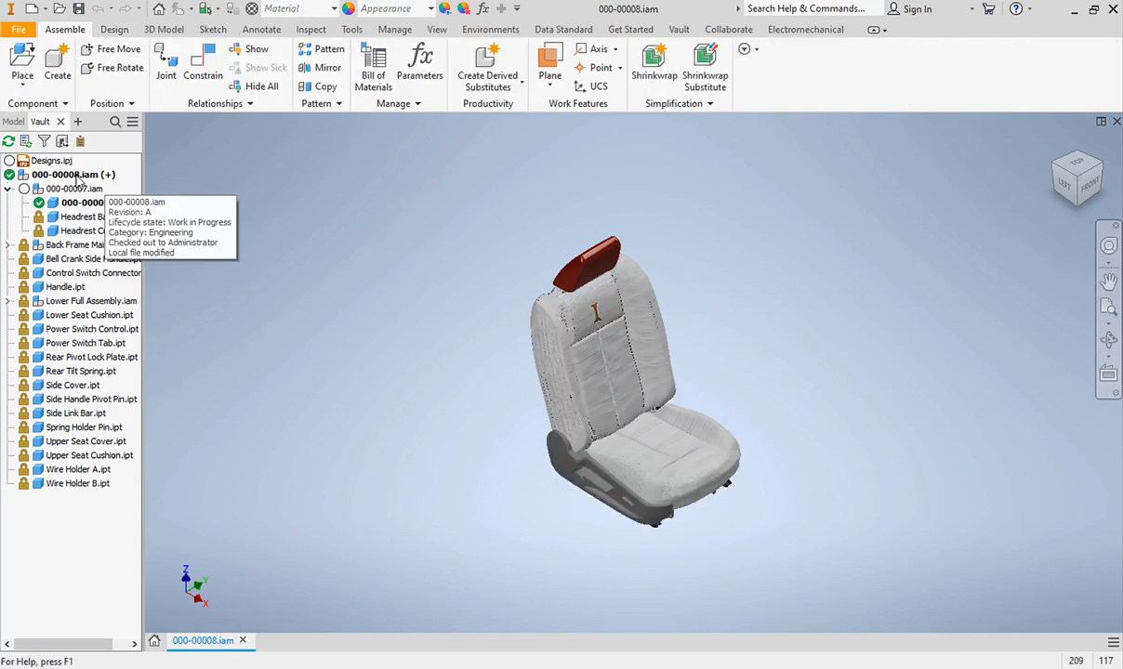
right_click(78, 176)
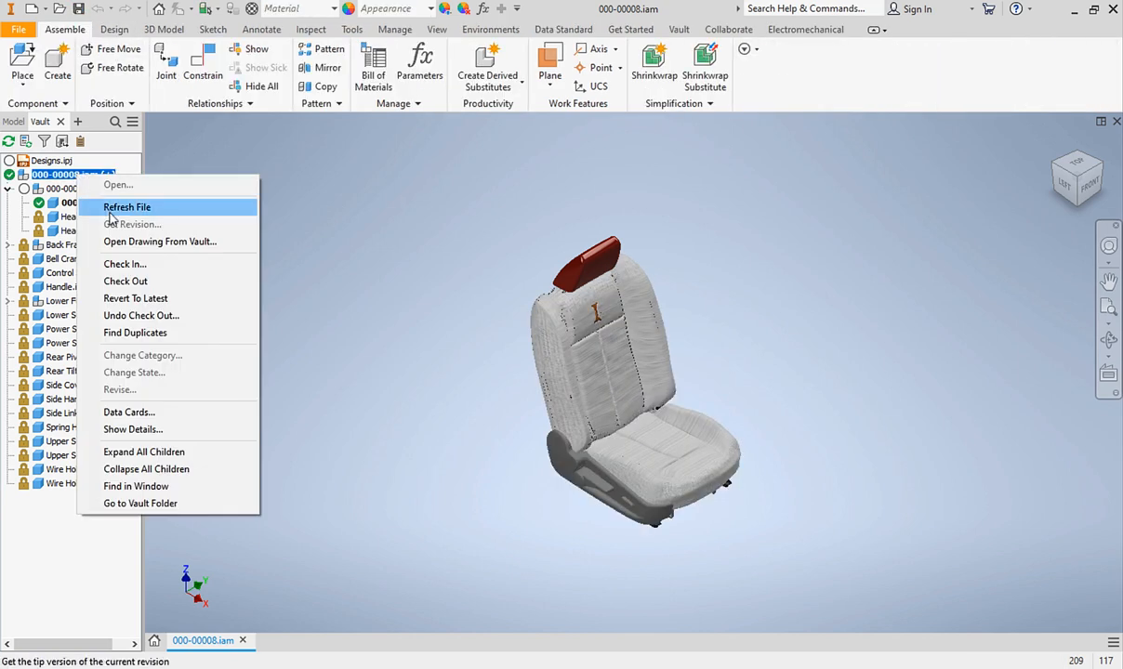
left_click(130, 259)
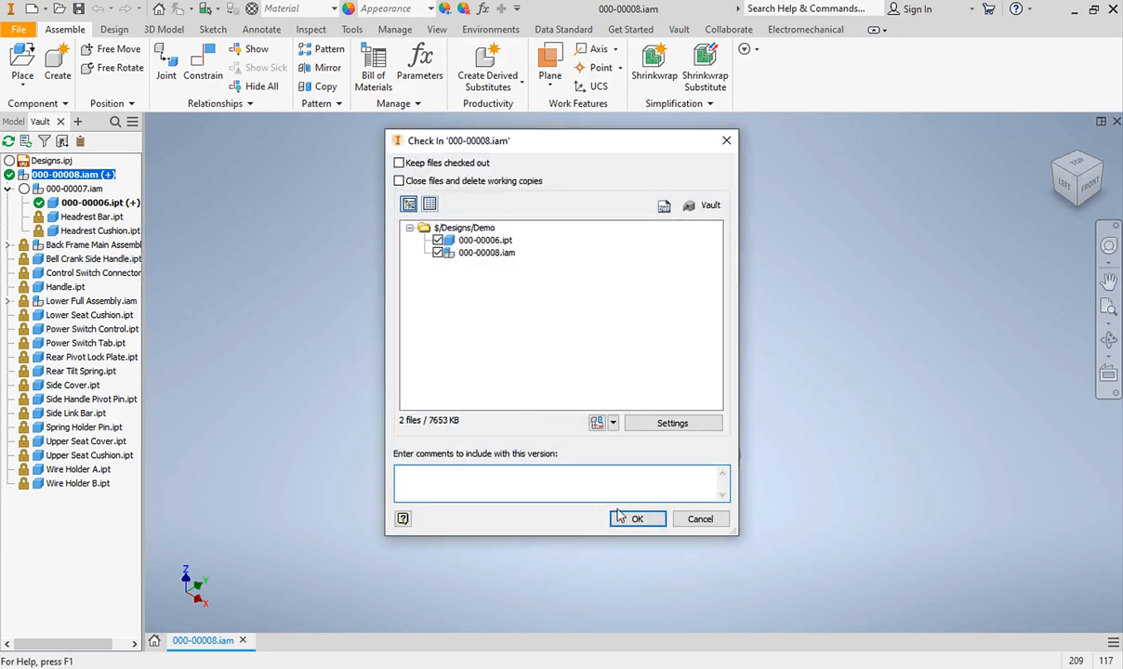
left_click(632, 519)
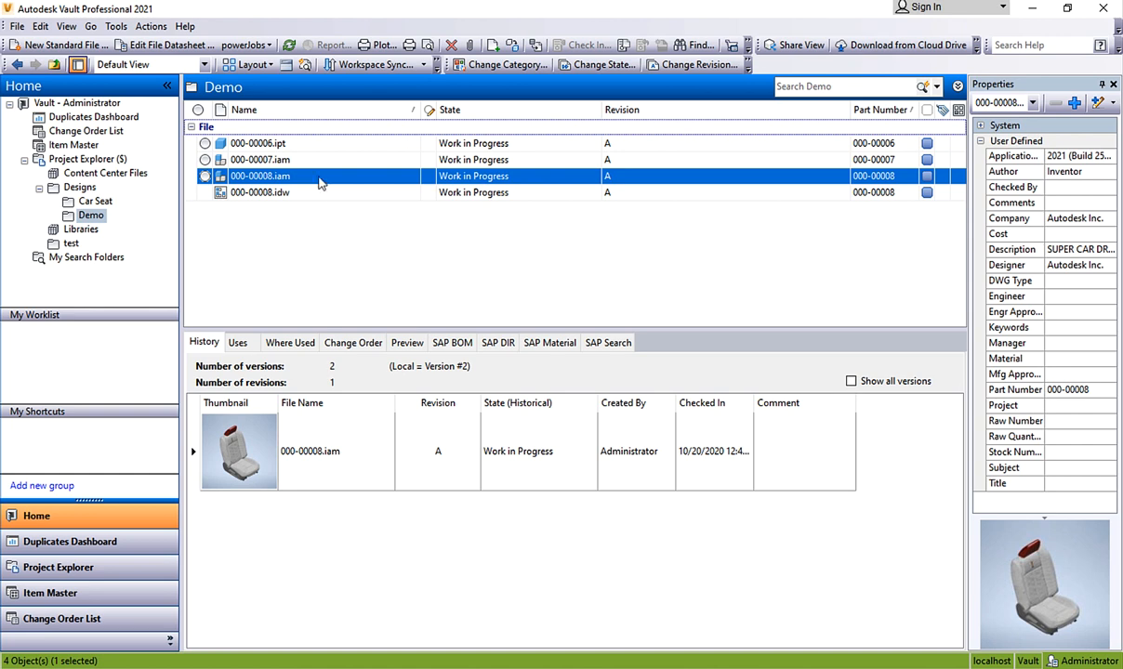
- Open the BOM window for 000-00008.iam from Vault and enlarge it to show more rows and columns
right_click(319, 183)
left_click(351, 260)
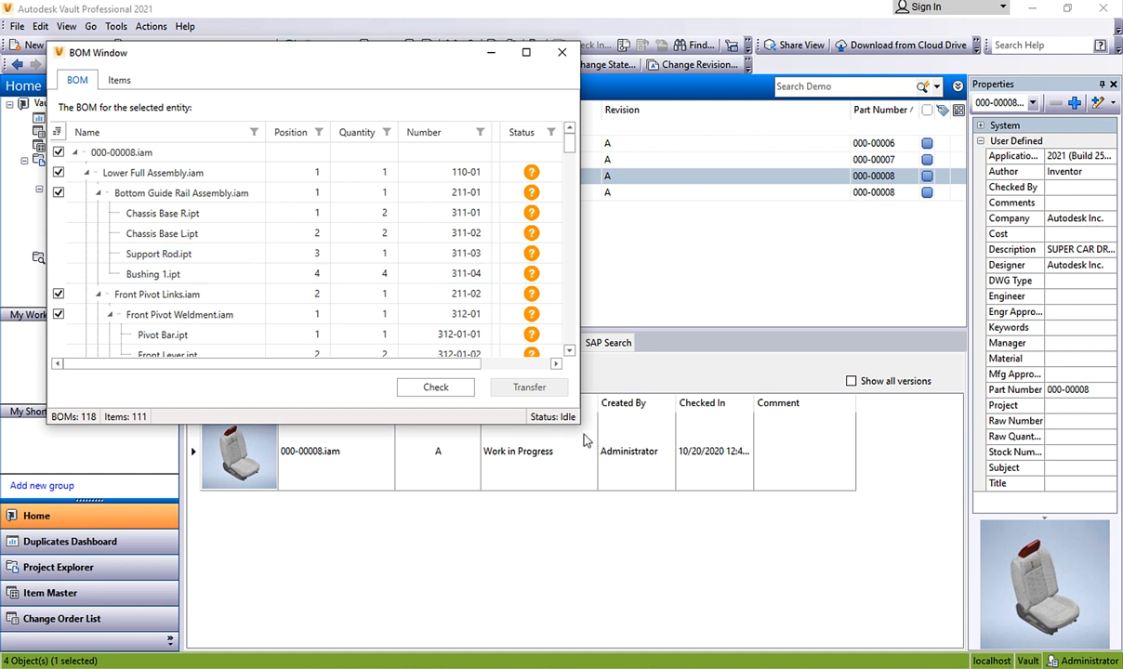
left_click_drag(577, 423, 773, 545)
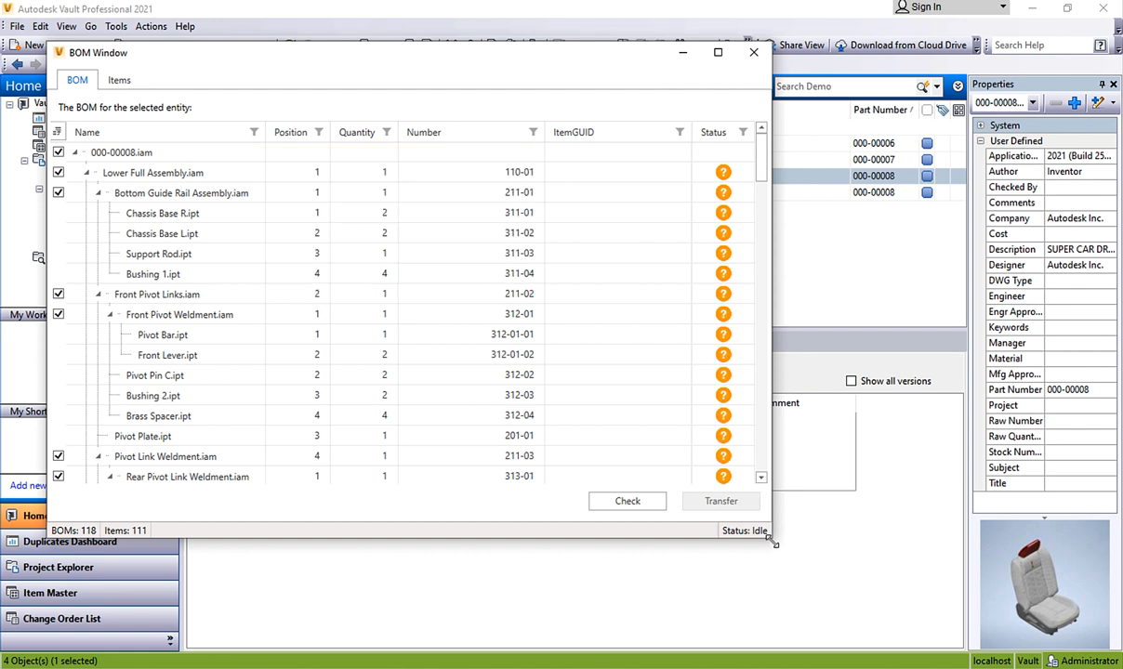
- Check the BOM's items against SAP and transfer them to SAP
left_click(627, 501)
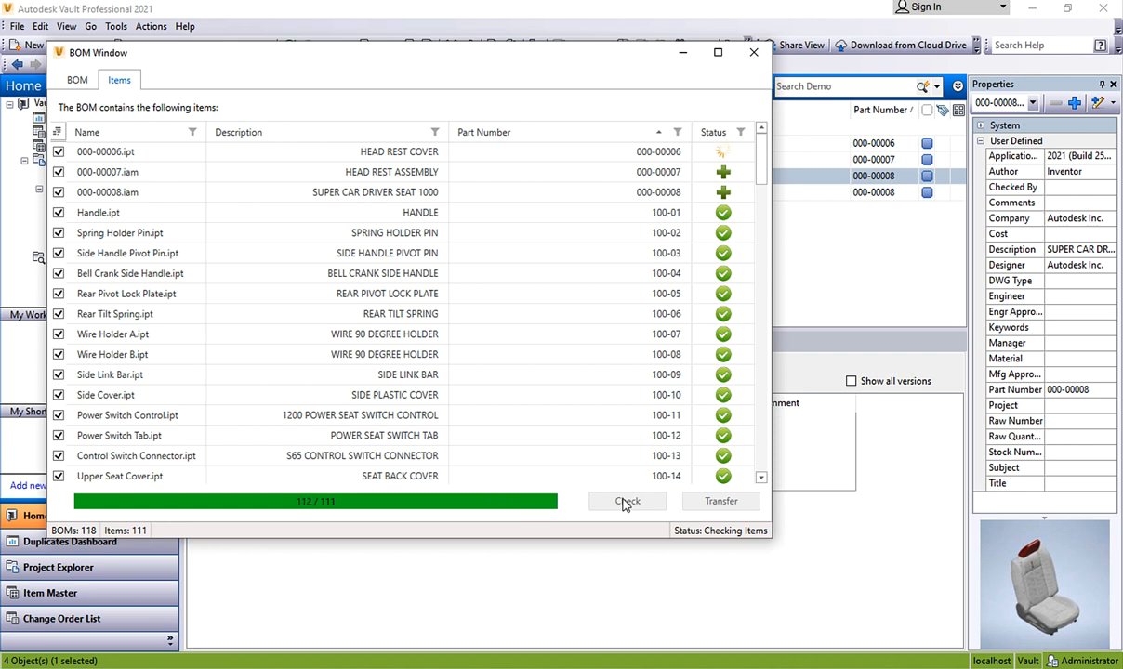
left_click(416, 329)
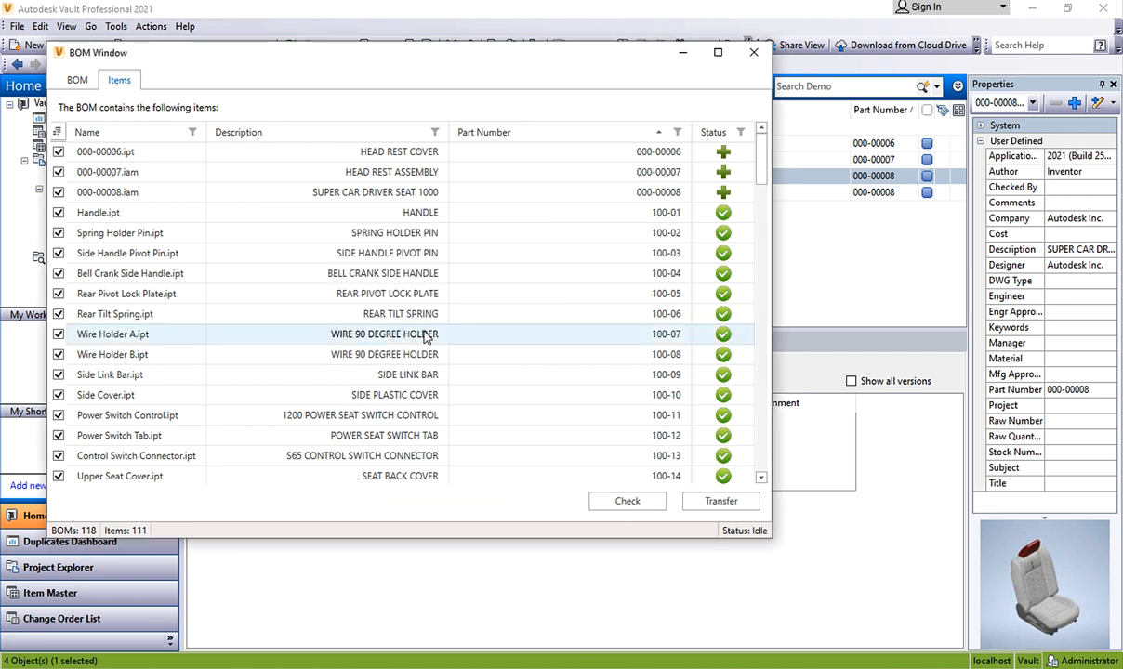
left_click(722, 501)
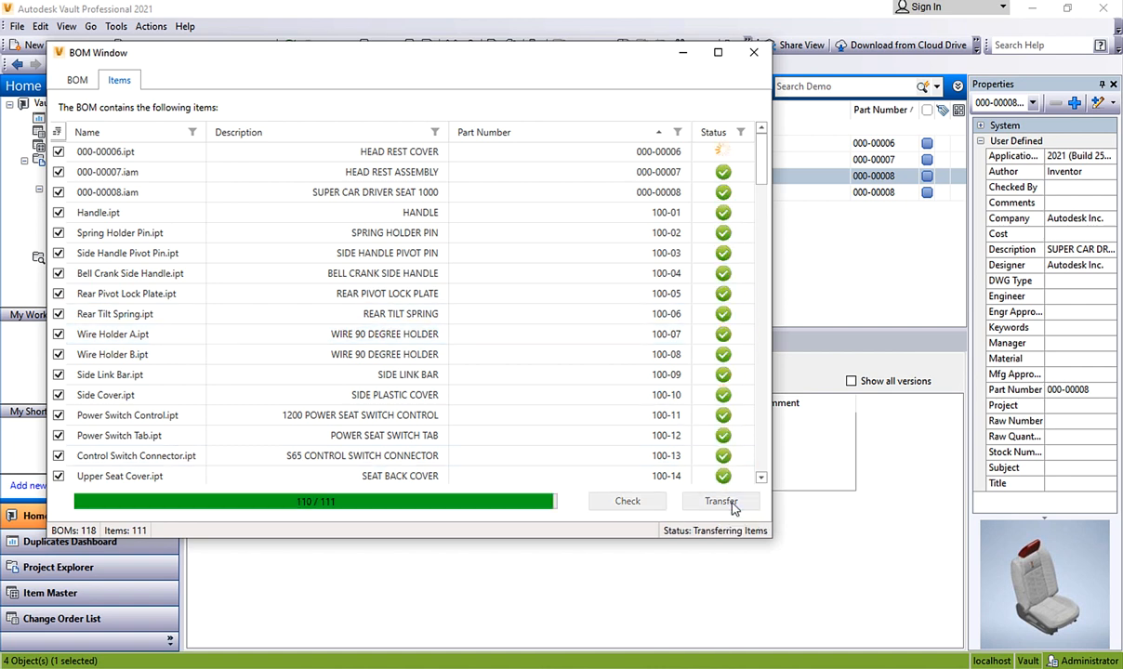
left_click(439, 318)
- Check the BOM structure of 000-00008.iam against SAP, transfer the BOMs, and close the BOM window
left_click(78, 81)
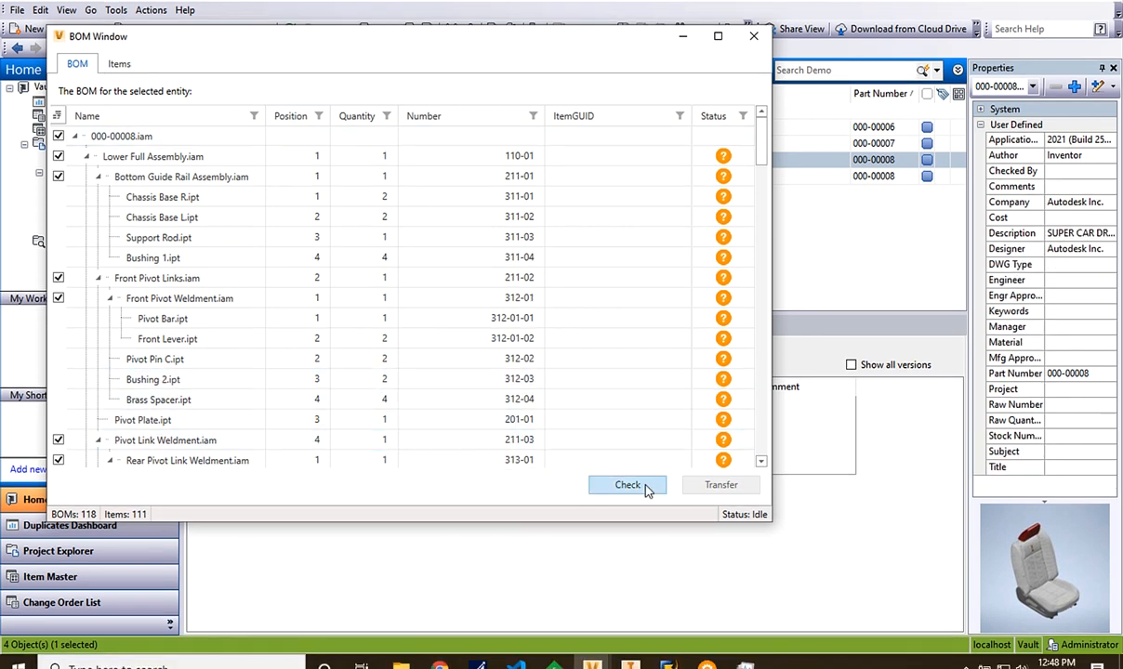
left_click(636, 490)
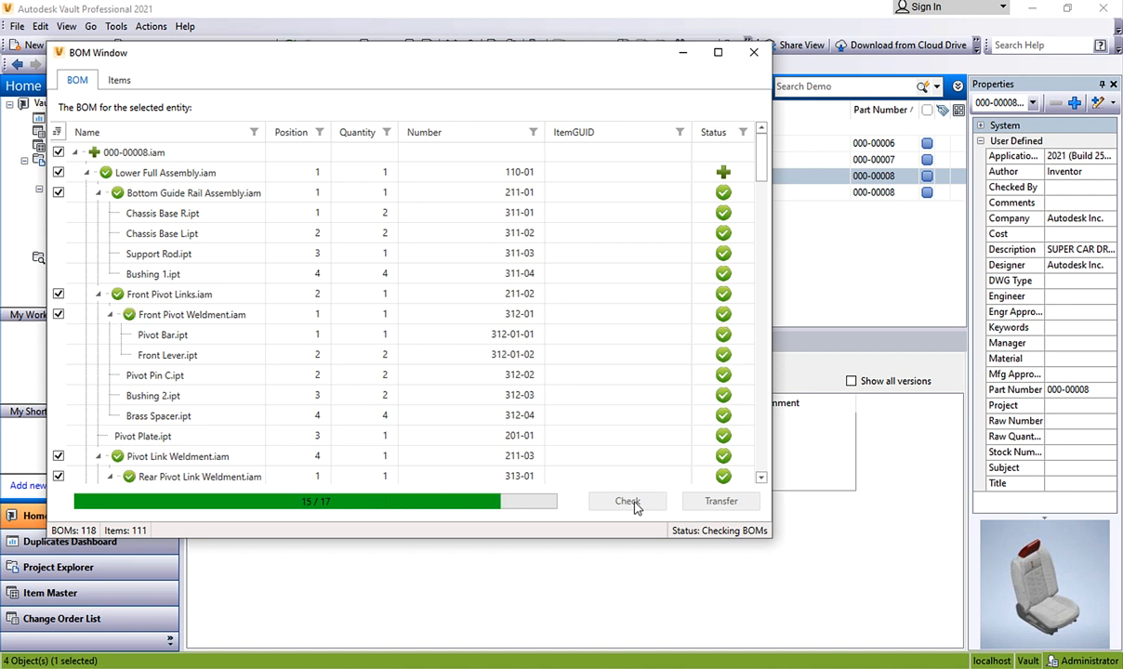
left_click(84, 173)
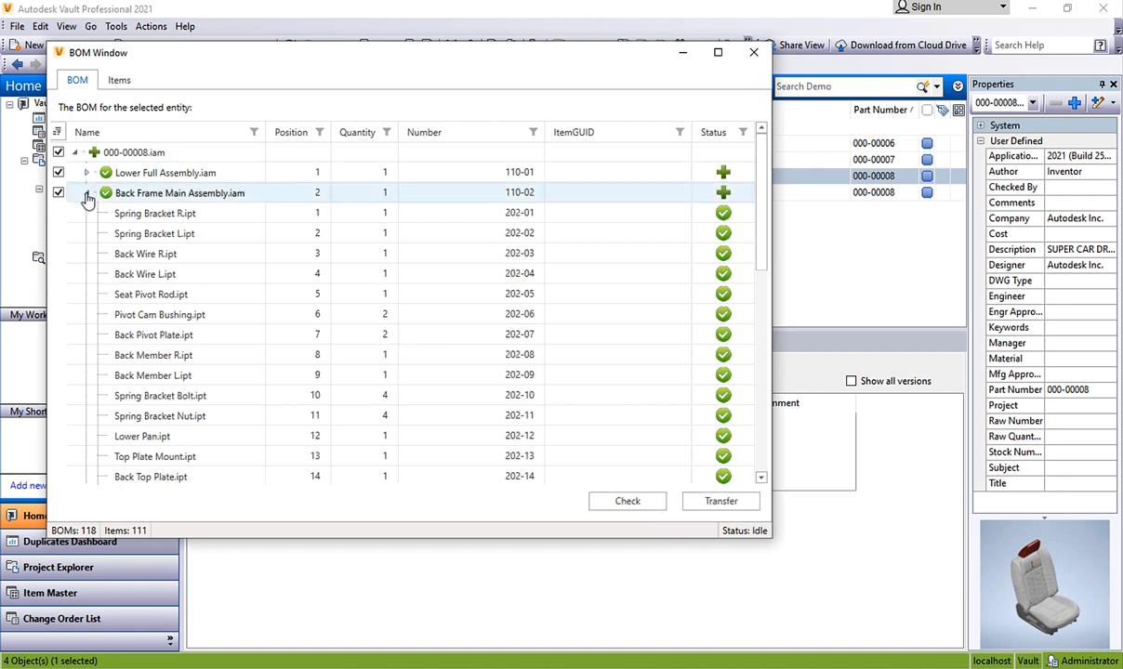
left_click(85, 192)
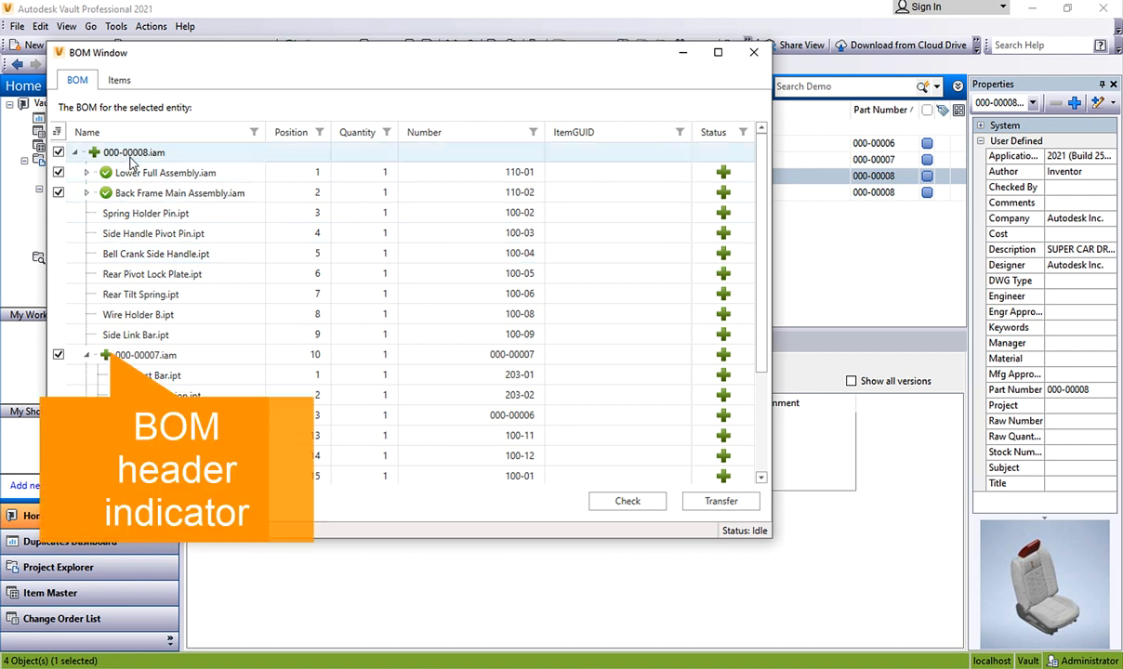
mouse_move(129, 156)
mouse_move(183, 370)
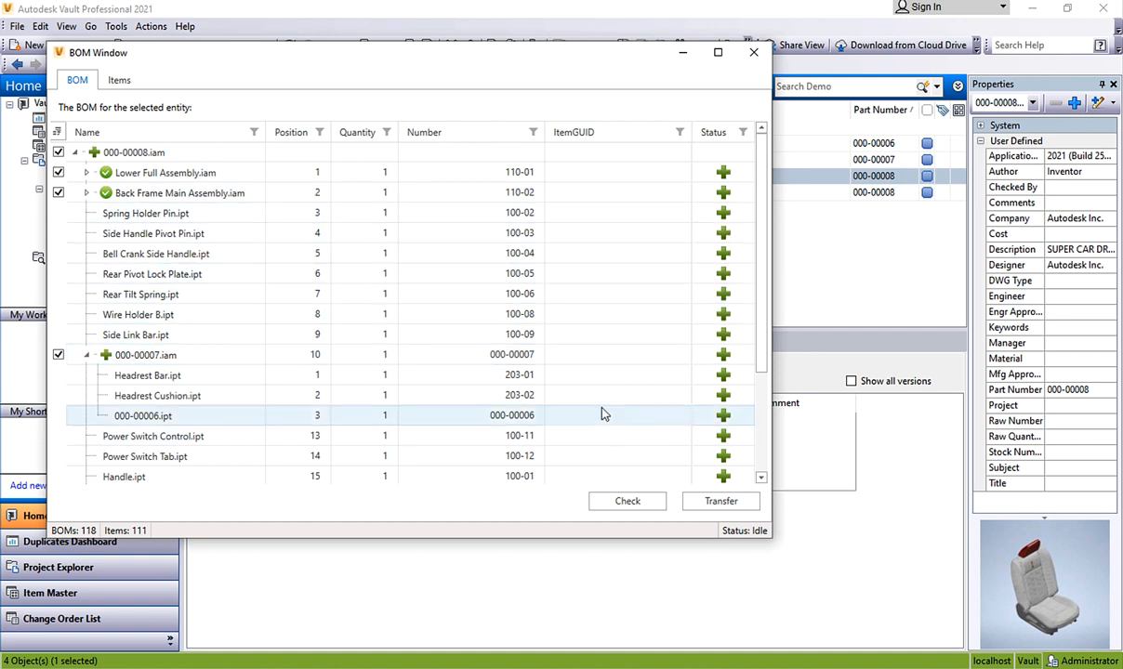
left_click(721, 502)
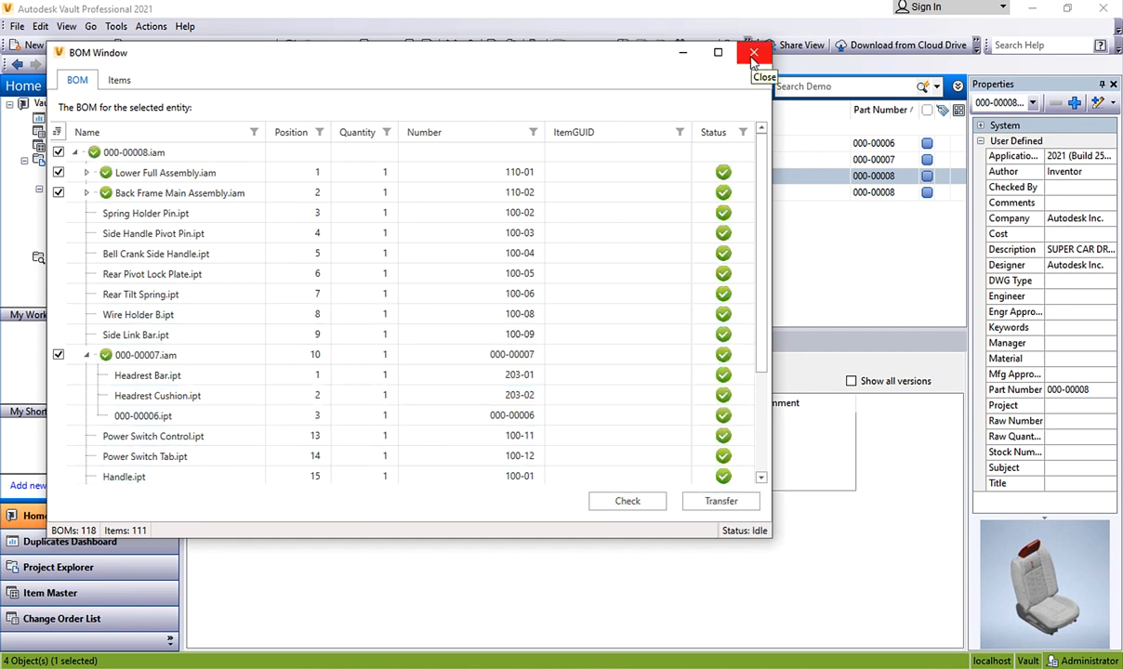
left_click(753, 52)
- View the SAP BOM of 000-00008.iam in Vault and display material 000-00008 in SAP with transaction MM03
left_click(452, 344)
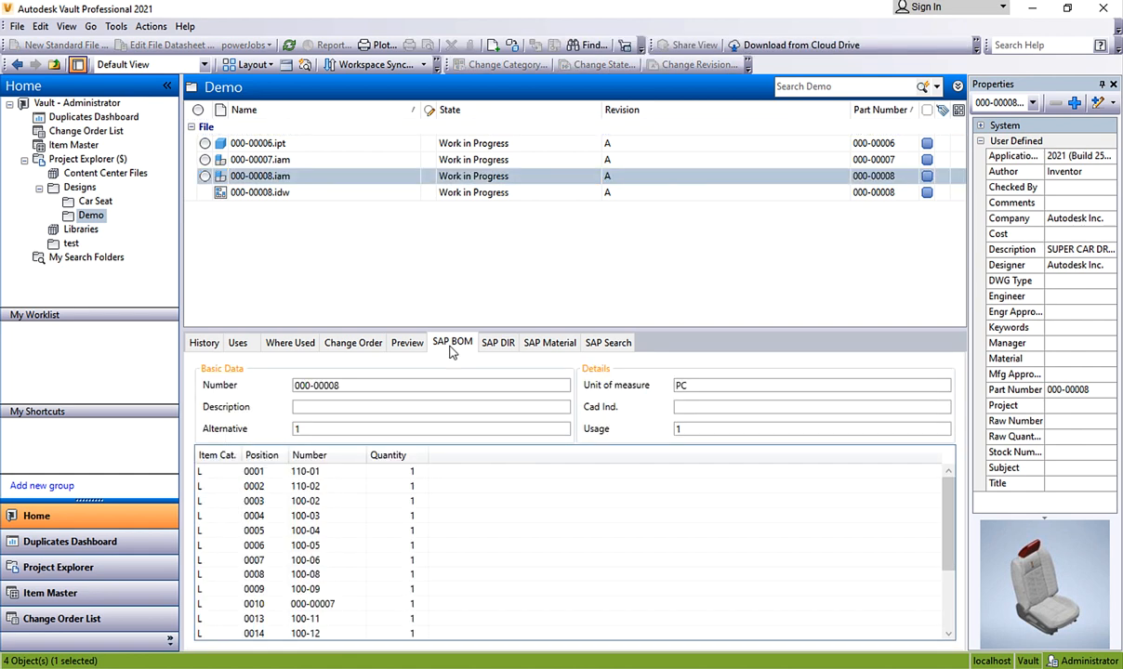
type("mm03")
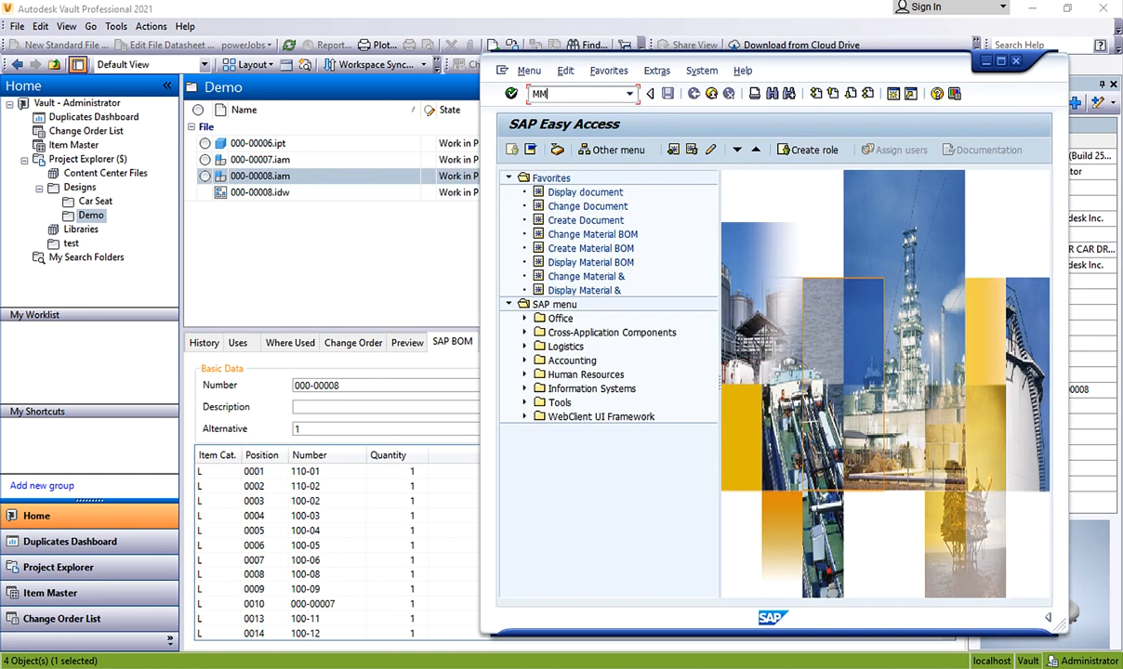
key("Return")
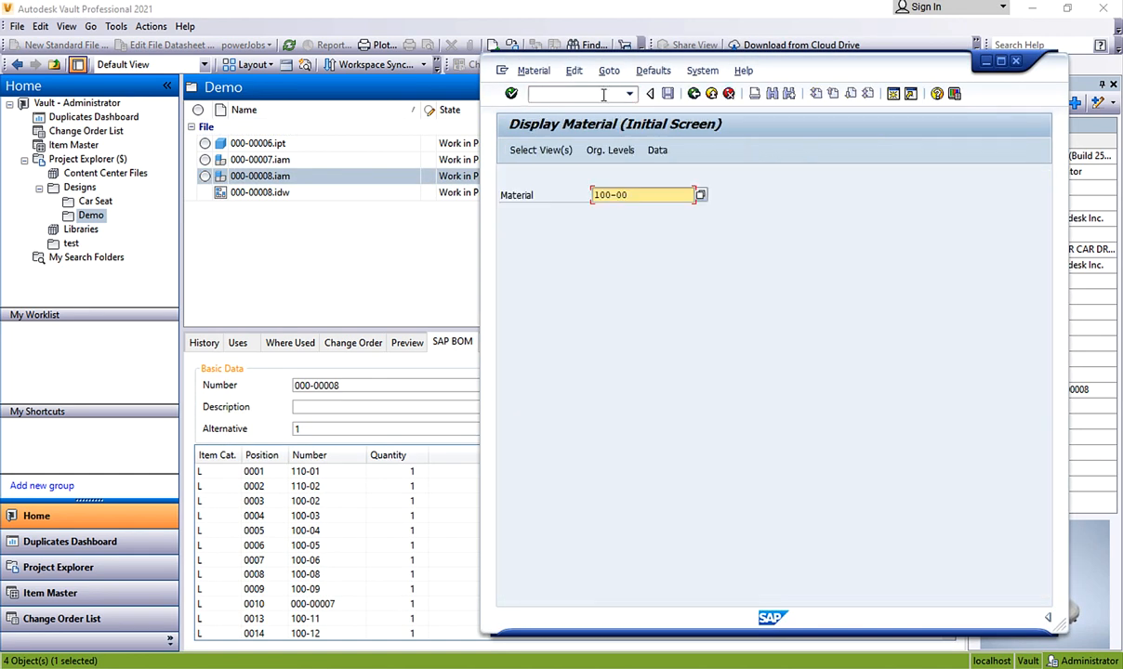
left_click_drag(645, 194, 552, 202)
type("000-00008")
key("Return")
left_click_drag(722, 254, 723, 270)
left_click(724, 334)
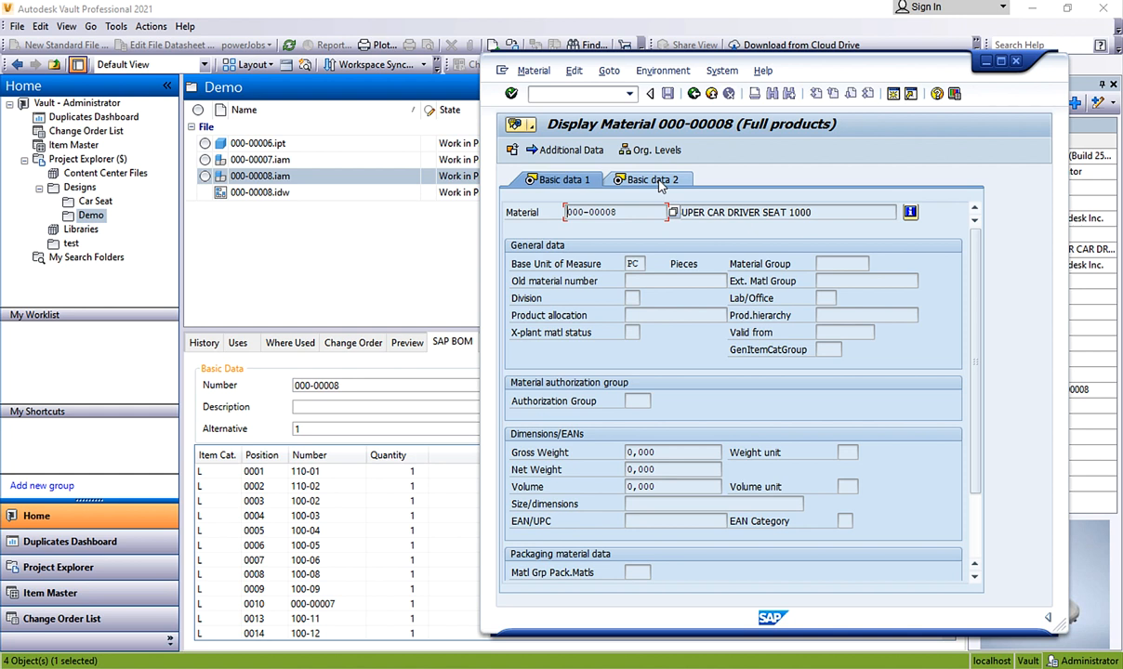
- View the additional data of material 000-00008, and display its material BOM with transaction CS03, usage 1 and alternative 1
left_click(569, 151)
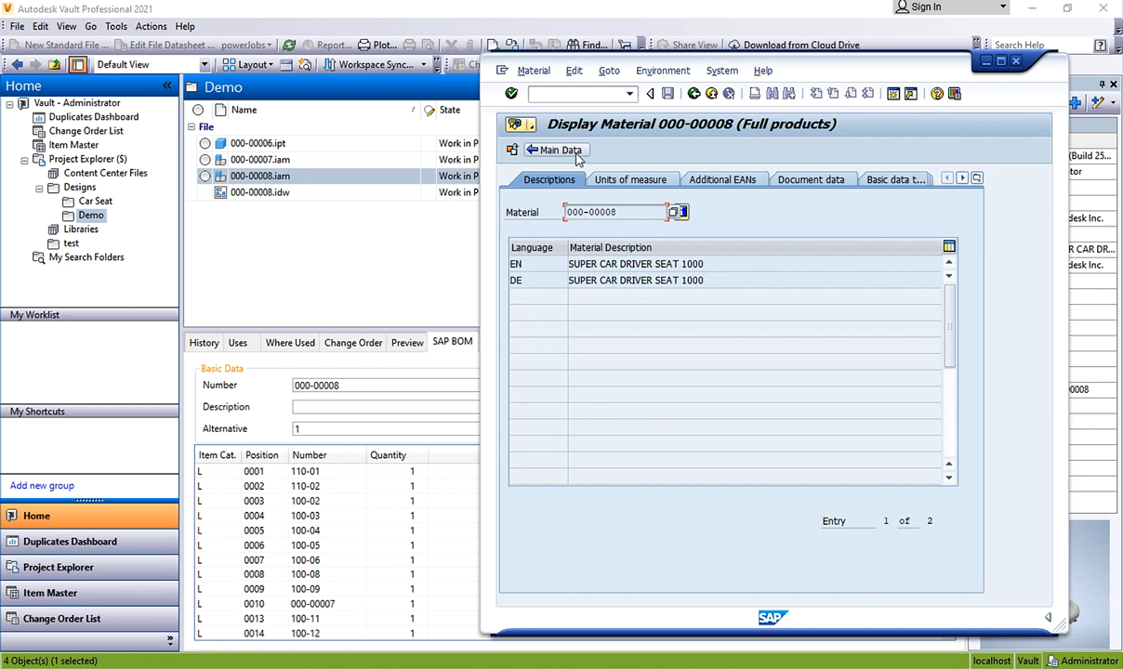
left_click(712, 93)
type("CS03")
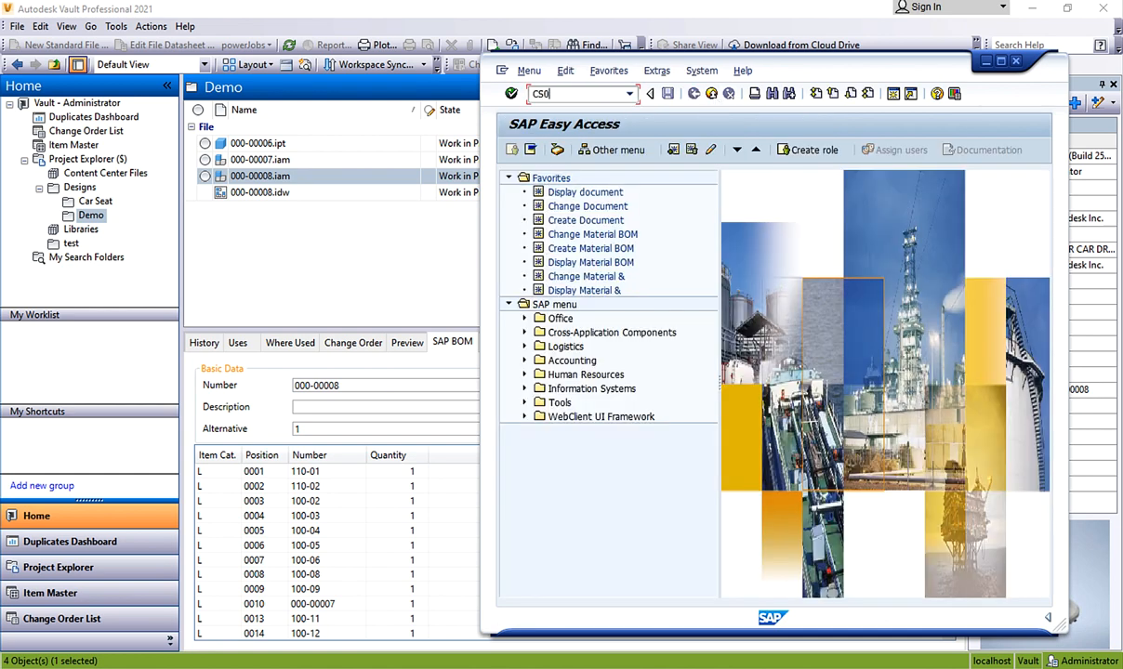
key("Return")
key("Tab")
key("Tab")
type("1")
key("Tab")
type("1")
key("Return")
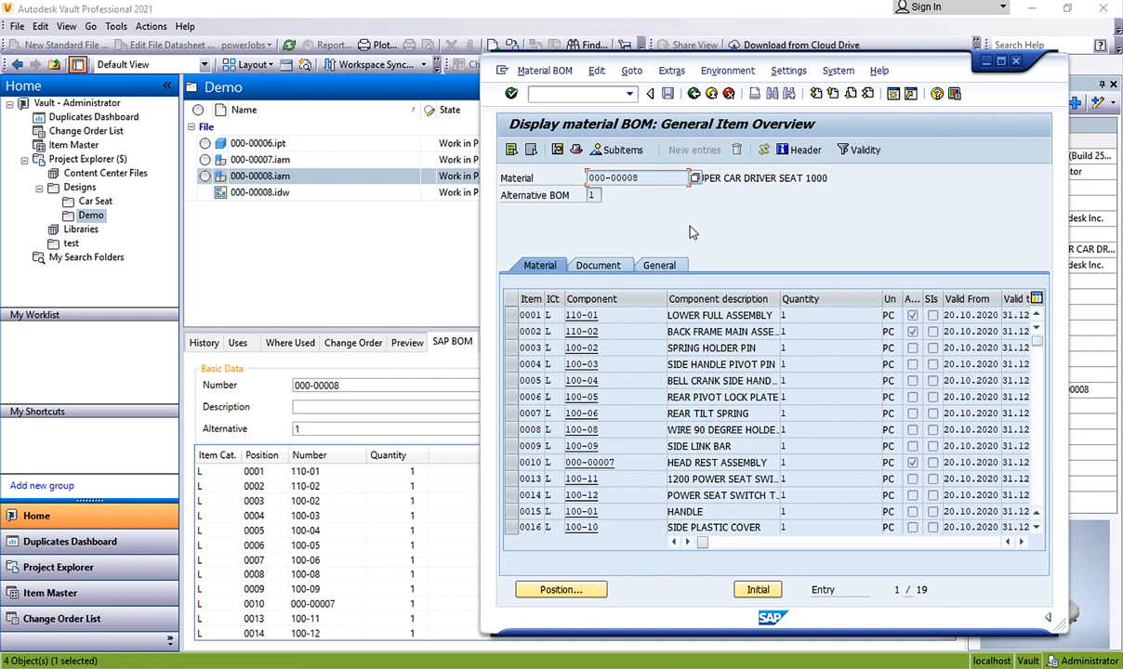
- Switch the SAP BOM of 000-00008 to change mode and set the quantity of component 100-02 to 10
left_click(546, 73)
left_click(546, 120)
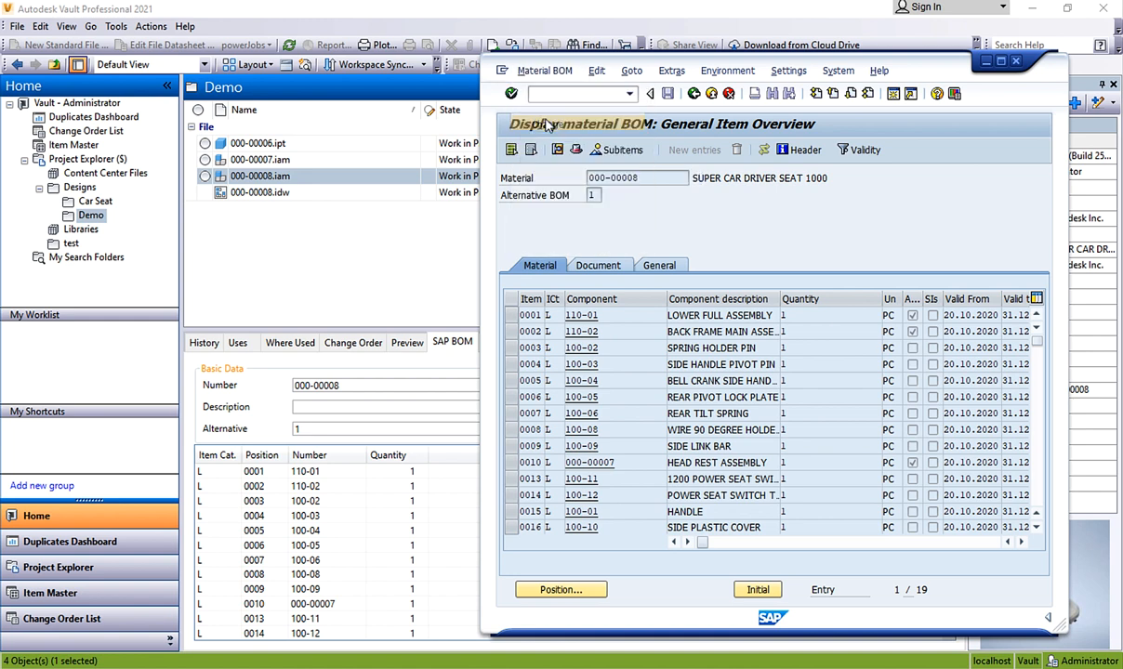
key("Return")
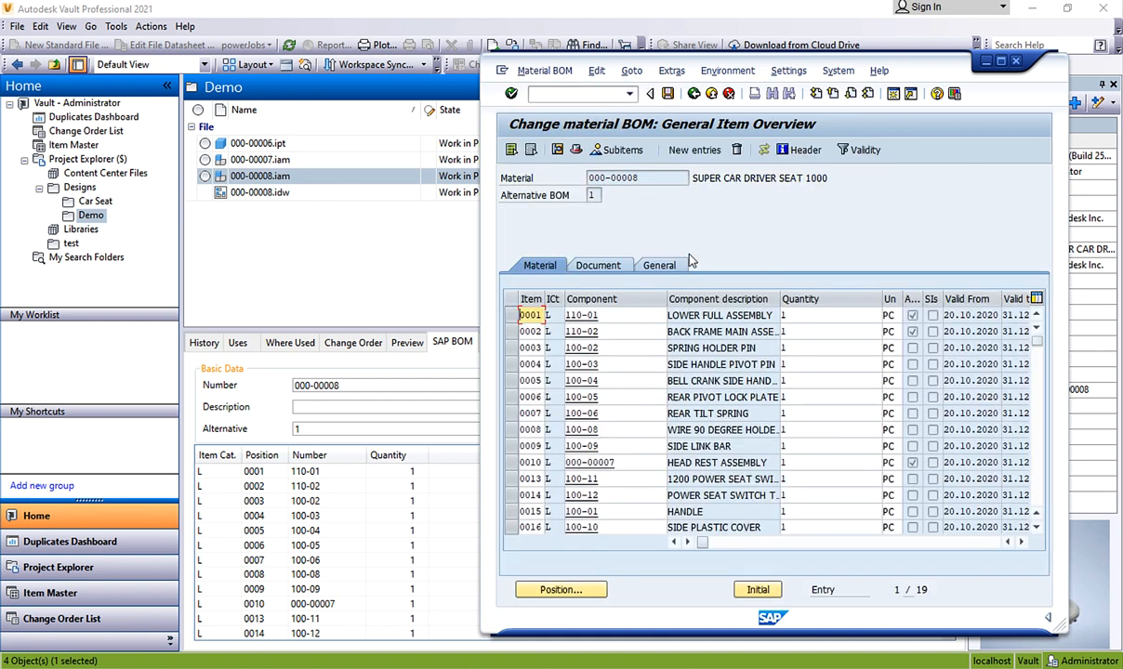
left_click(805, 349)
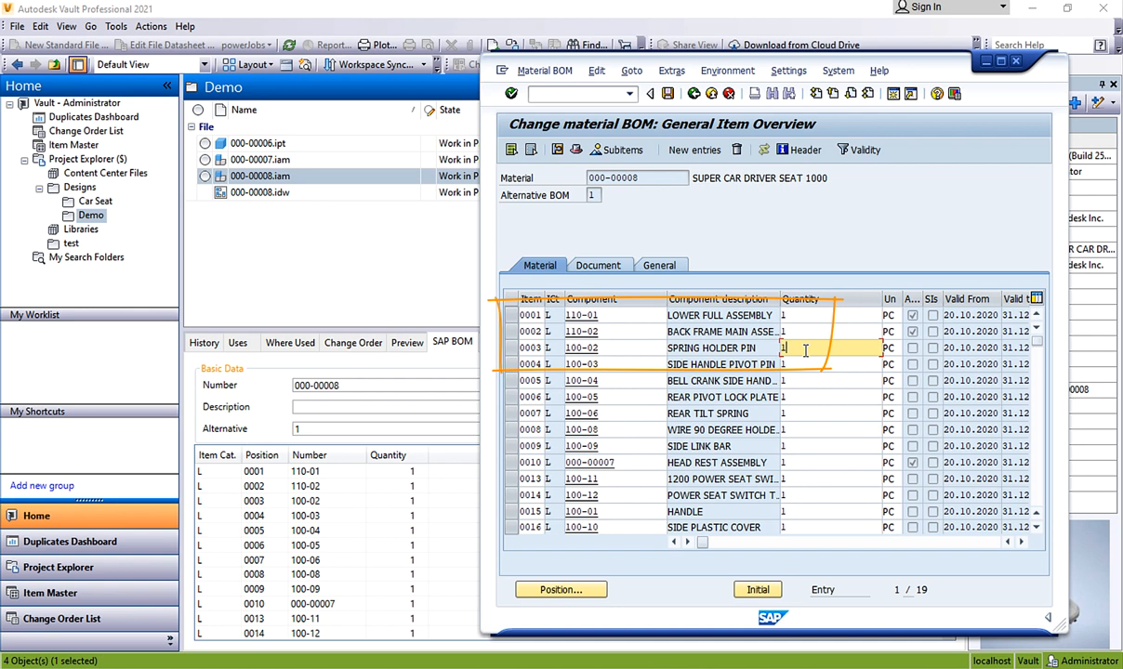
type("0")
- Delete item 0004, component 100-03, from the SAP BOM and save the changed BOM
left_click(512, 367)
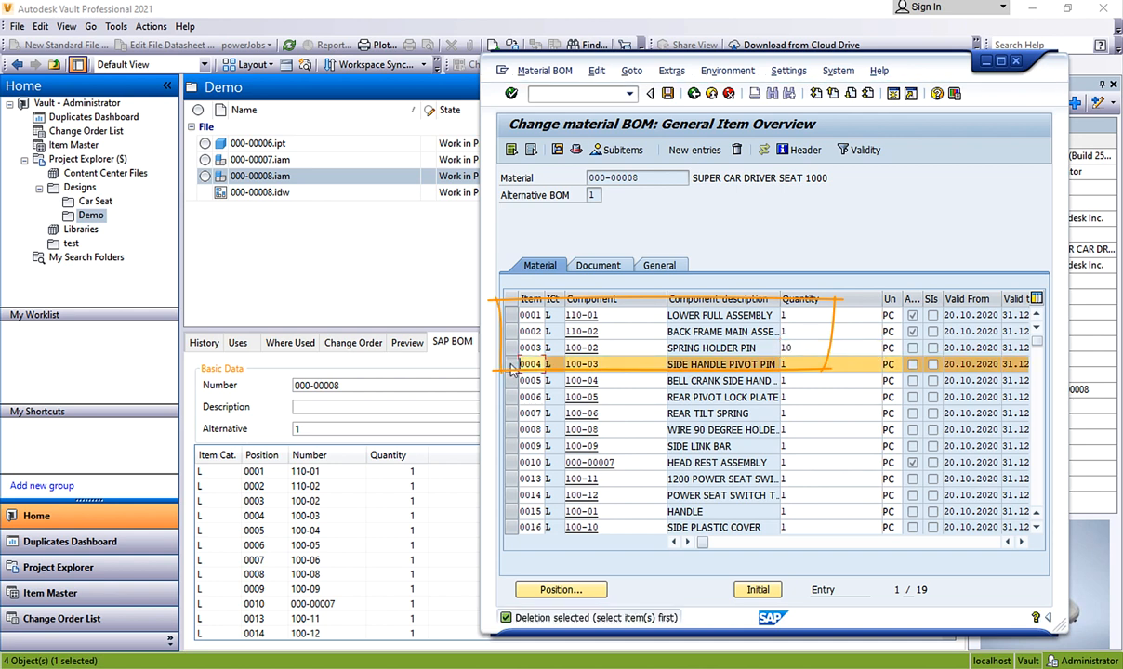
right_click(511, 369)
left_click(535, 494)
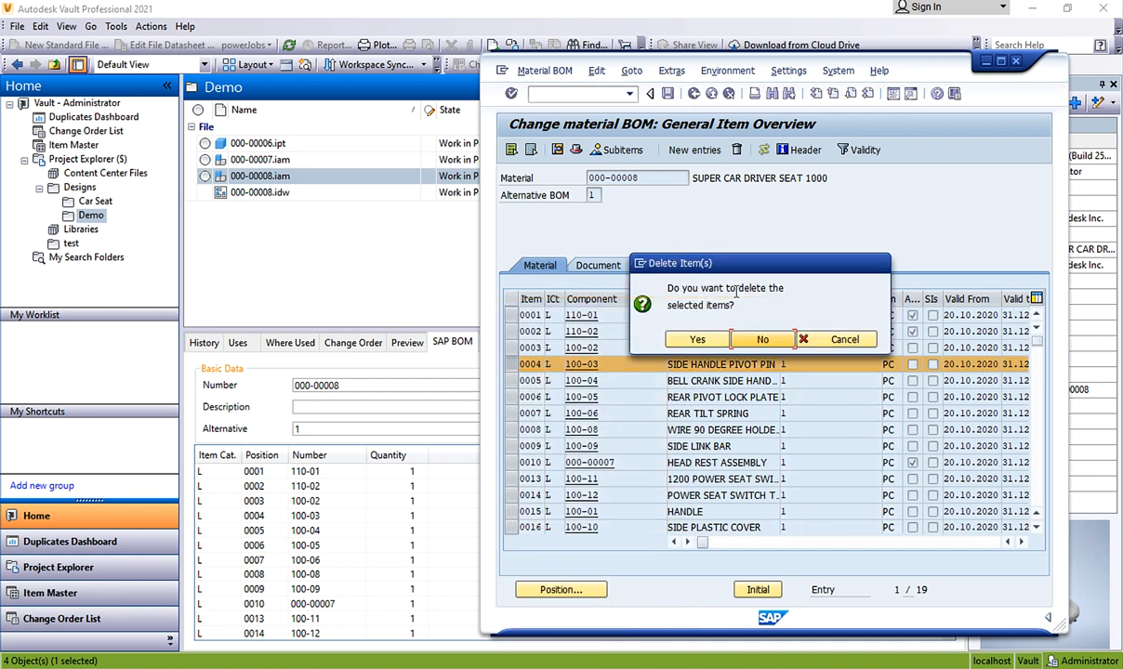
left_click(683, 338)
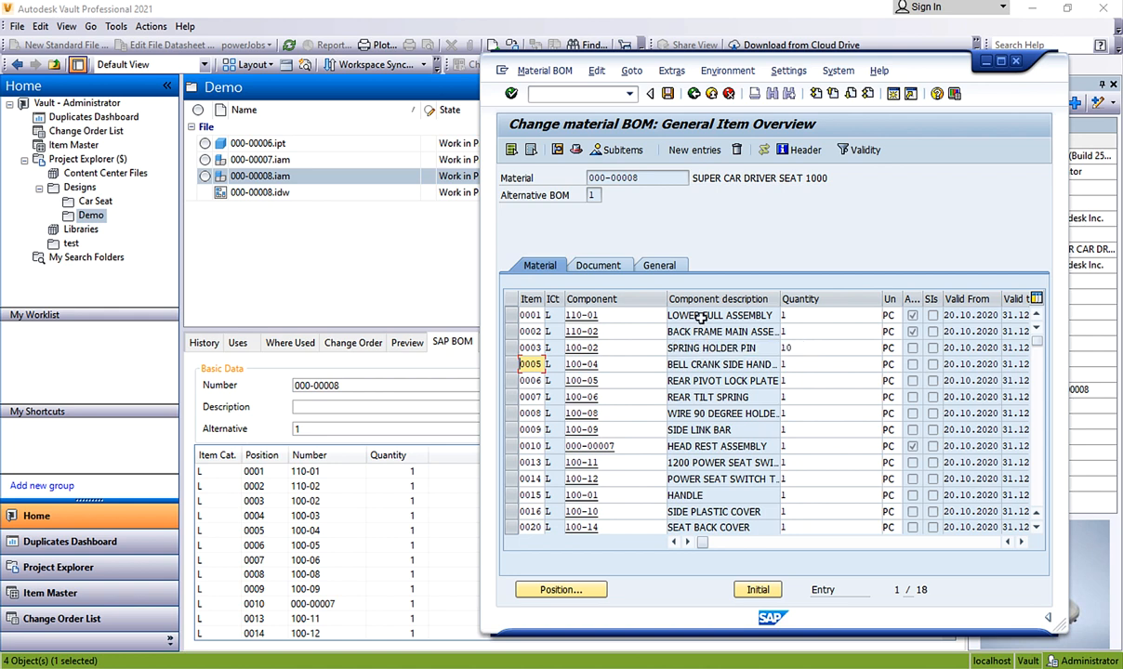
left_click(667, 94)
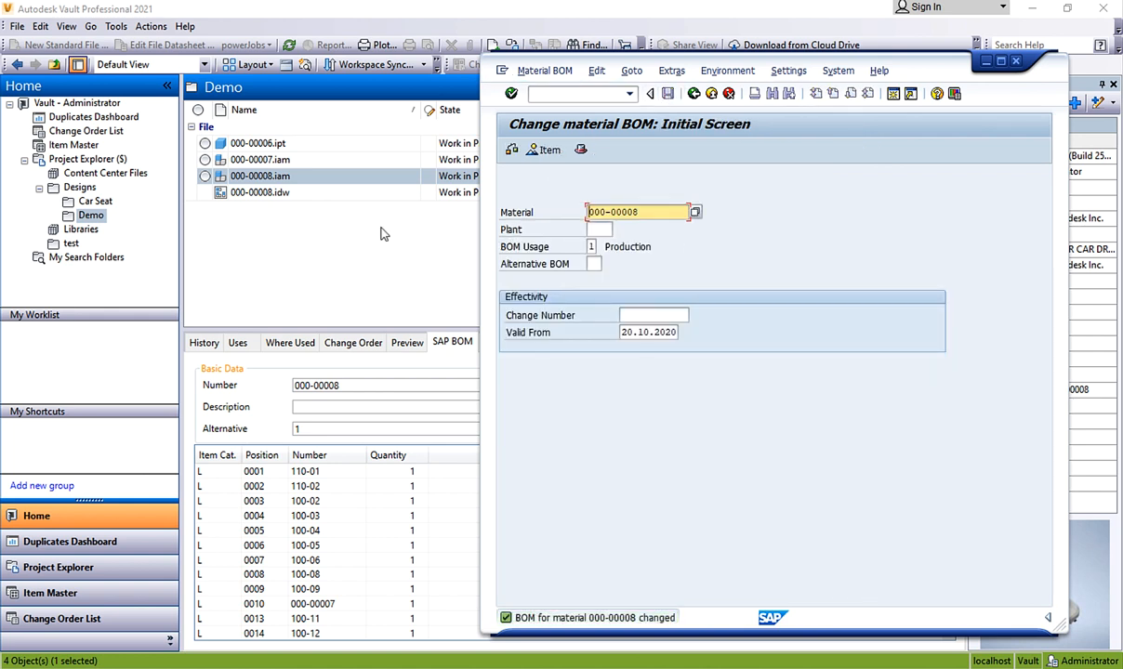
- Open the BOM window for 000-00008.iam in Vault, enlarge it, and check the BOM against SAP
left_click(344, 239)
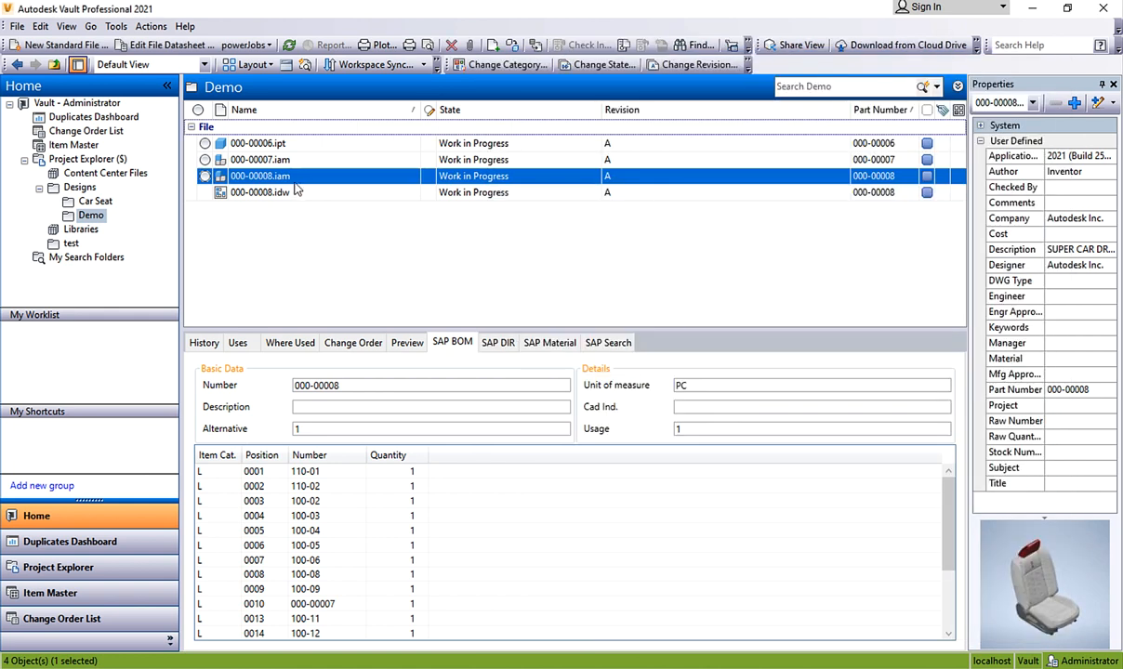
right_click(295, 178)
left_click(330, 253)
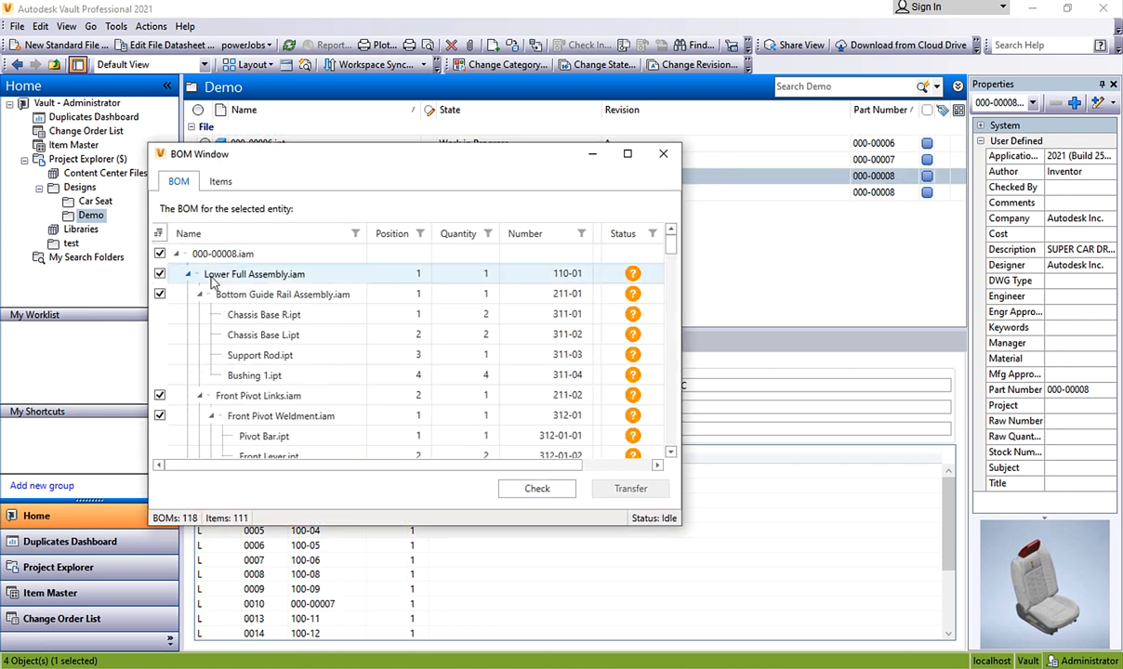
left_click_drag(682, 525, 836, 606)
left_click(692, 571)
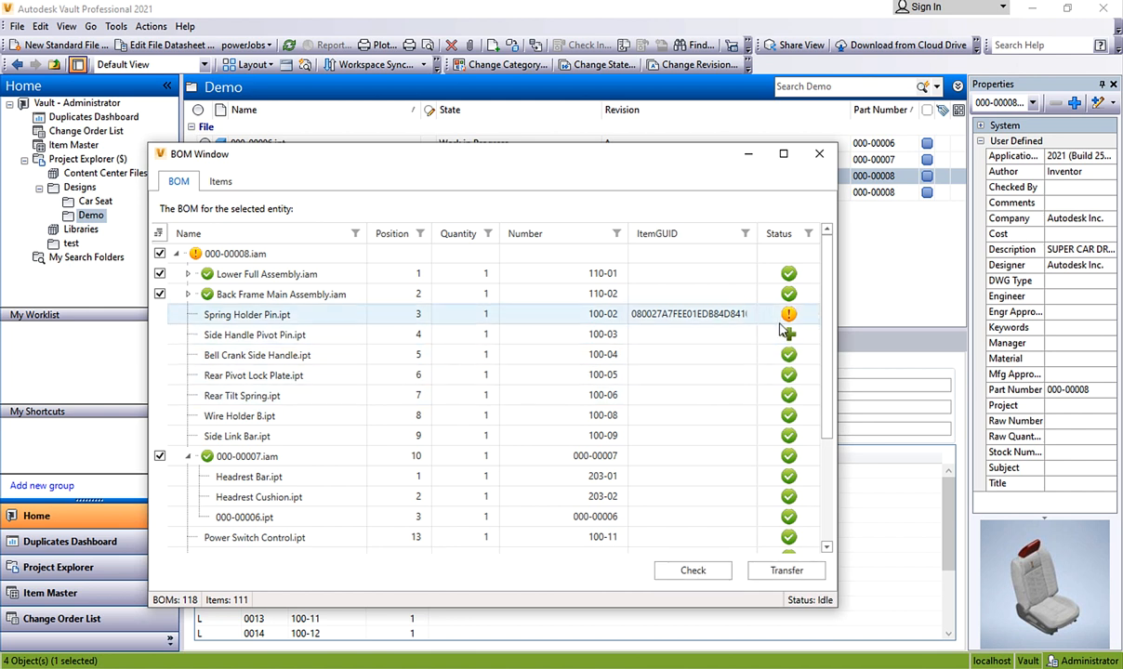
- Inspect the status details of Spring Holder Pin and Side Handle Pivot Pin, transfer the BOM to SAP, and close the BOM window
mouse_move(791, 319)
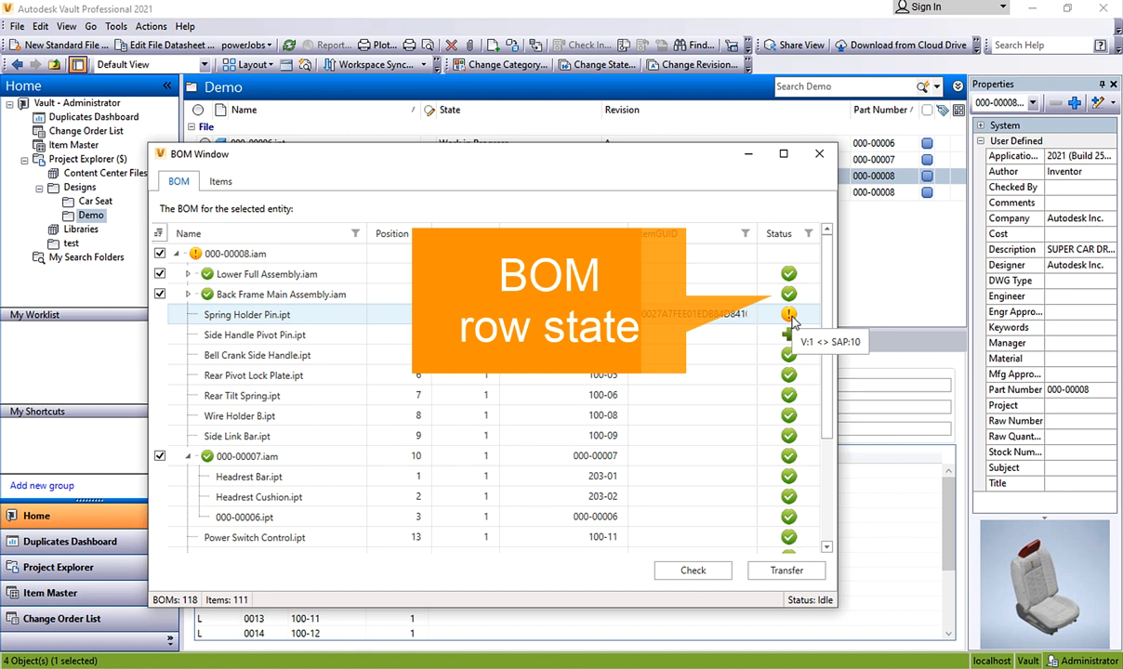
mouse_move(788, 340)
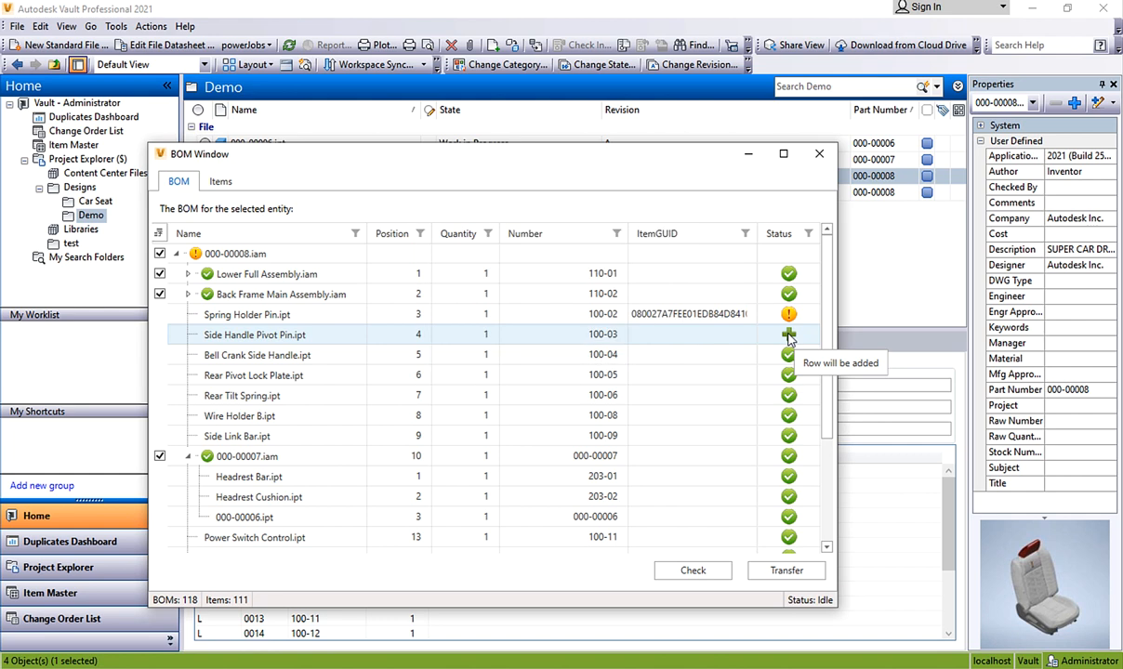
left_click(795, 574)
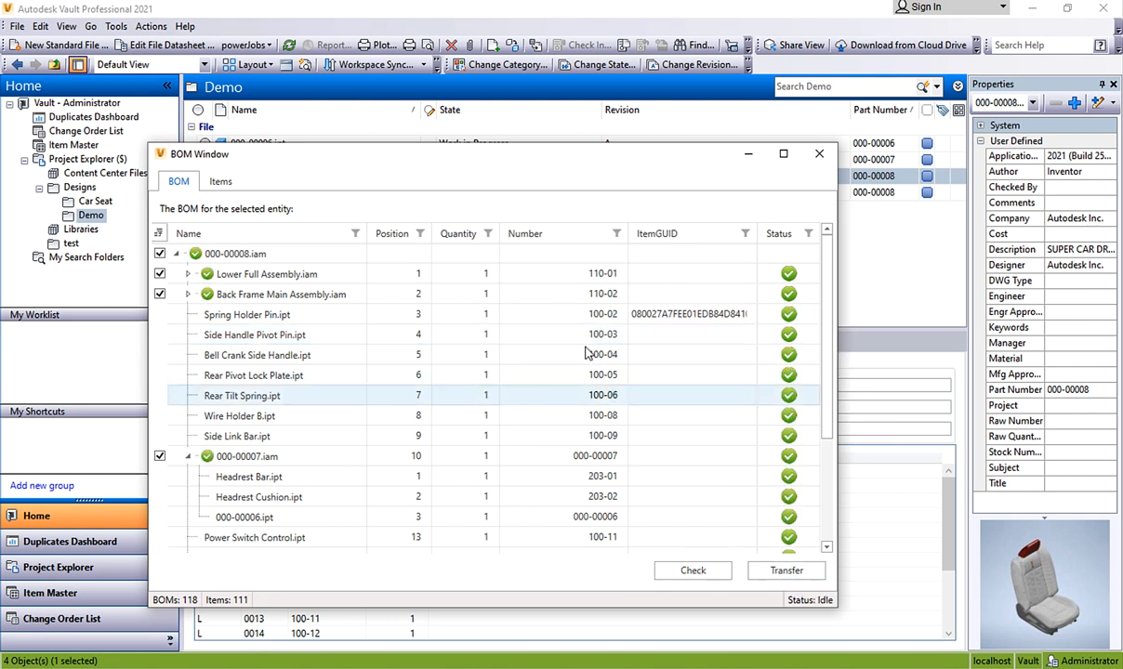
left_click(819, 153)
- Change the lifecycle state of all four files in the Demo folder to Released
left_click(204, 343)
left_click(226, 175)
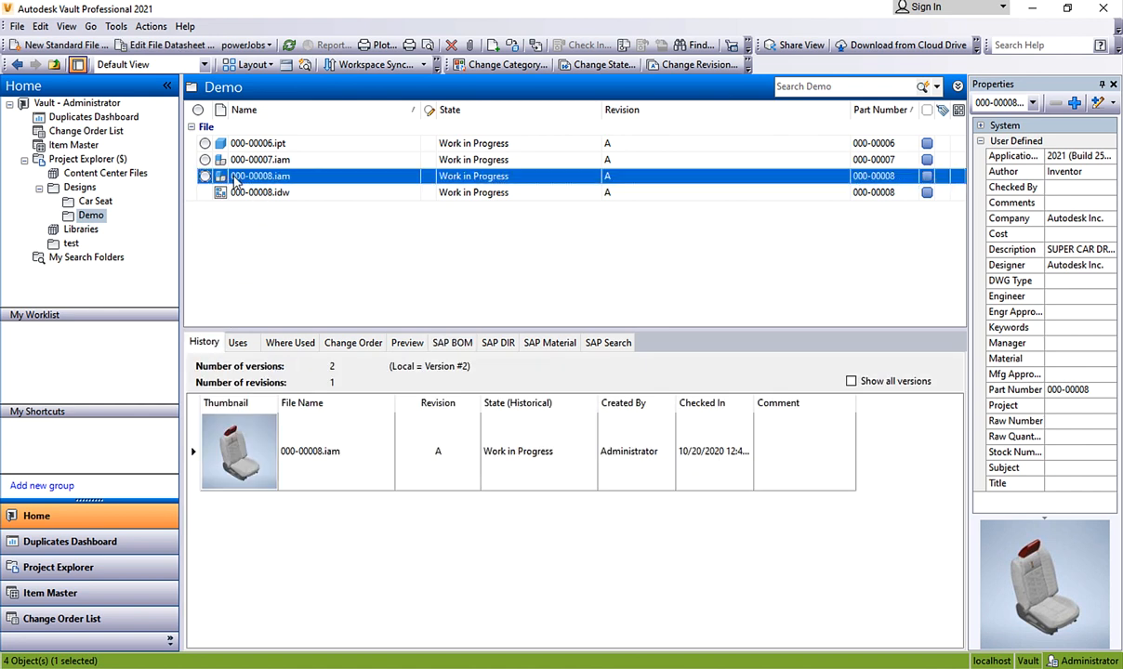
key("ctrl+a")
left_click(600, 65)
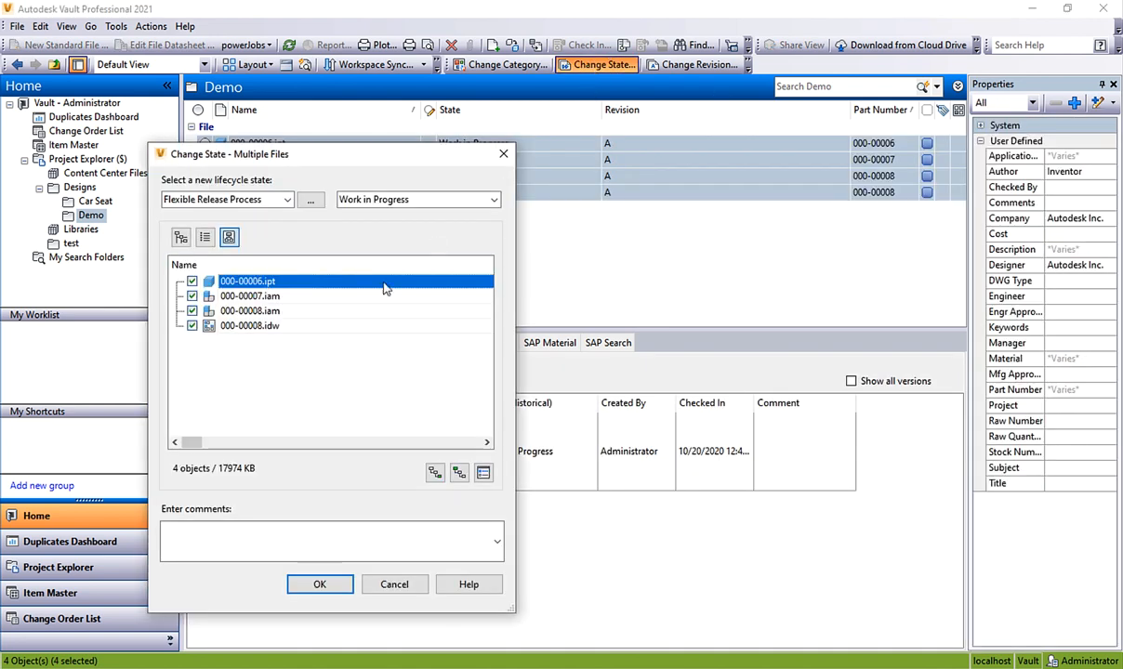
left_click(413, 199)
left_click(418, 242)
left_click(320, 583)
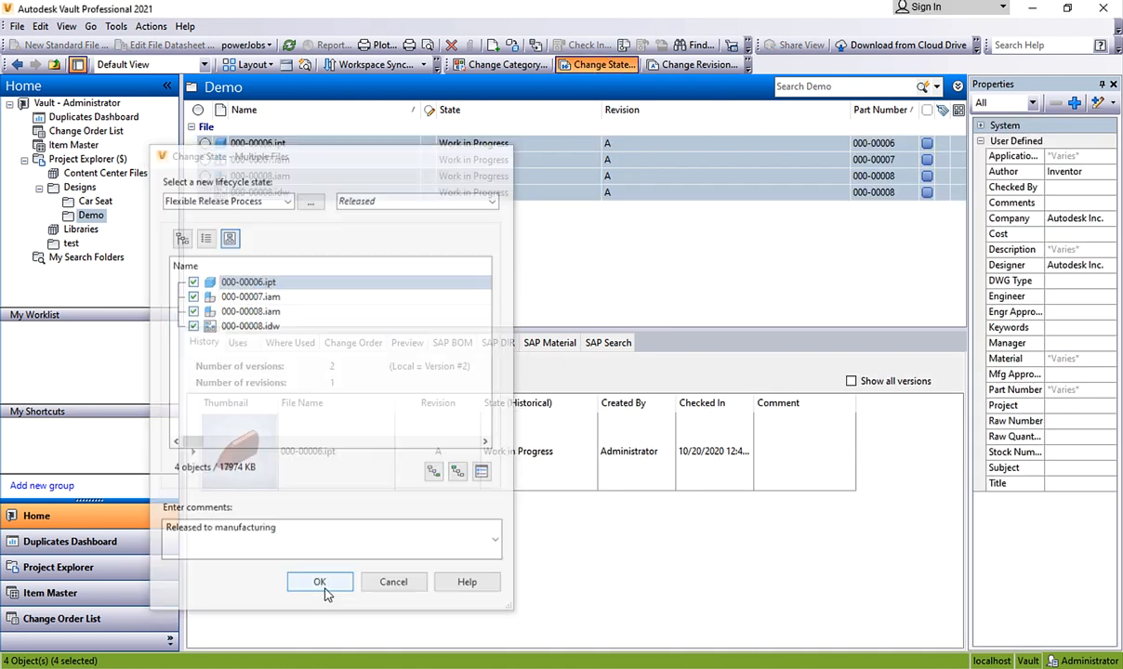
- View the pending PDF publishing job in the Job Server Queue and close the queue
left_click(115, 26)
left_click(150, 137)
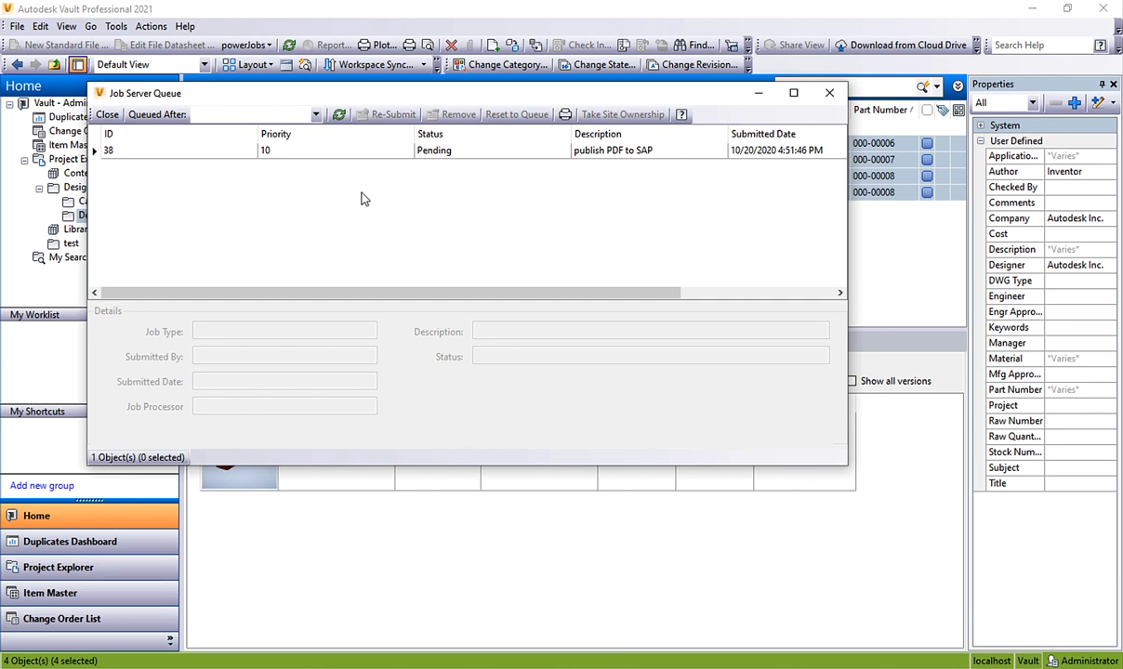
left_click(829, 93)
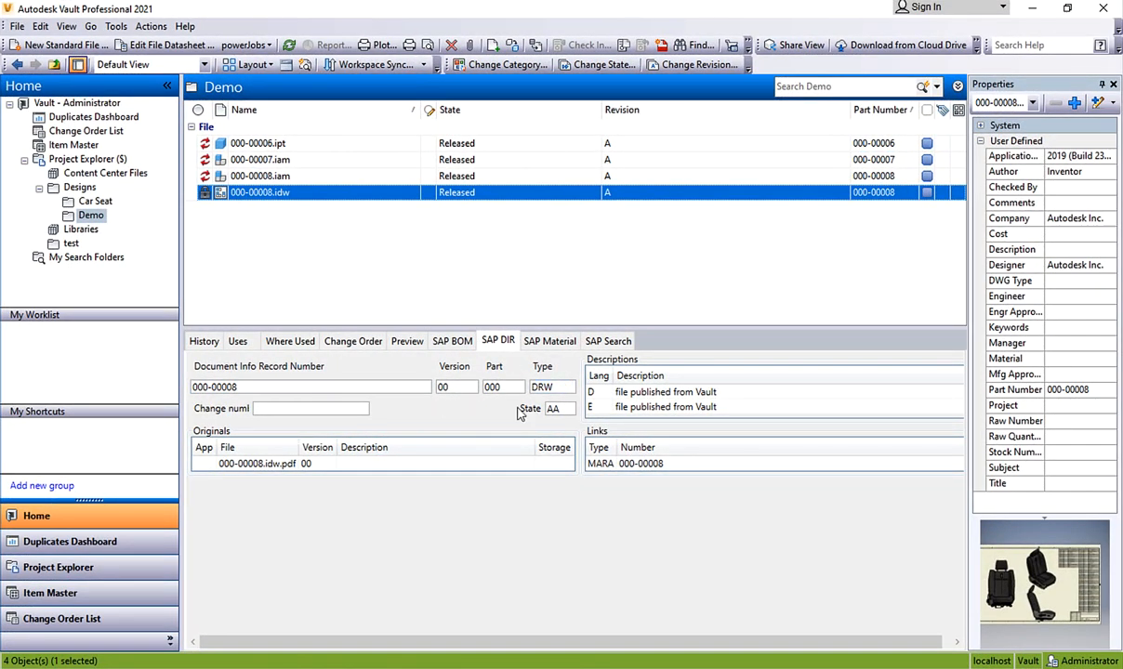
- Switch to SAP, display document 000-00008 with transaction CV03, and review its linked material and document data
left_click(730, 667)
left_click(679, 602)
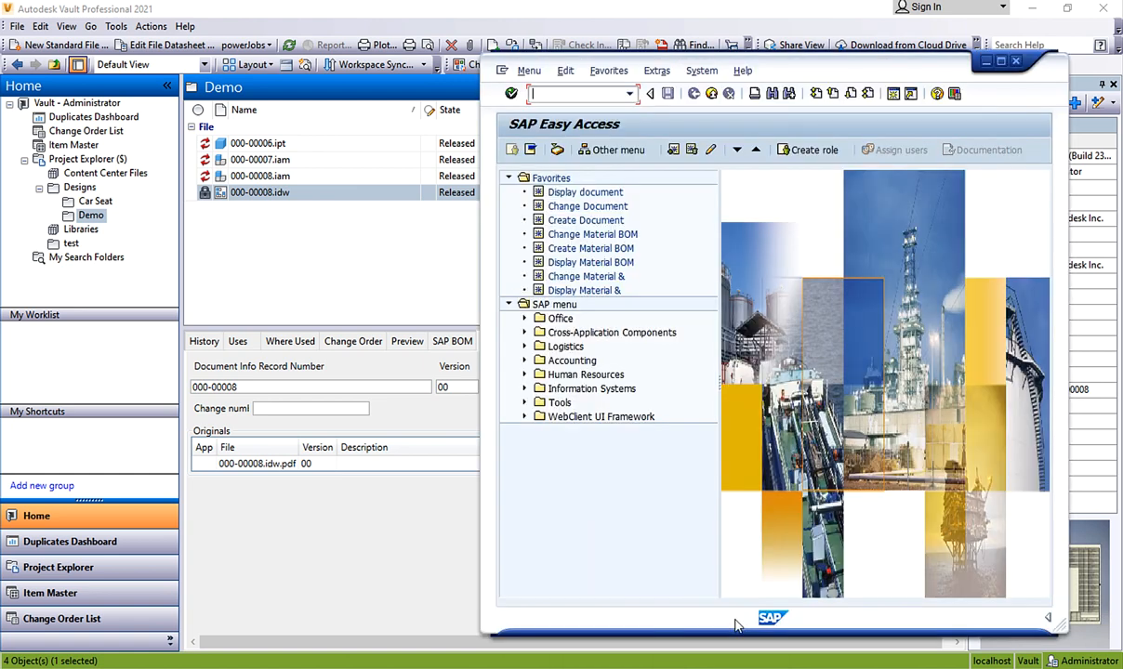
type("CV03")
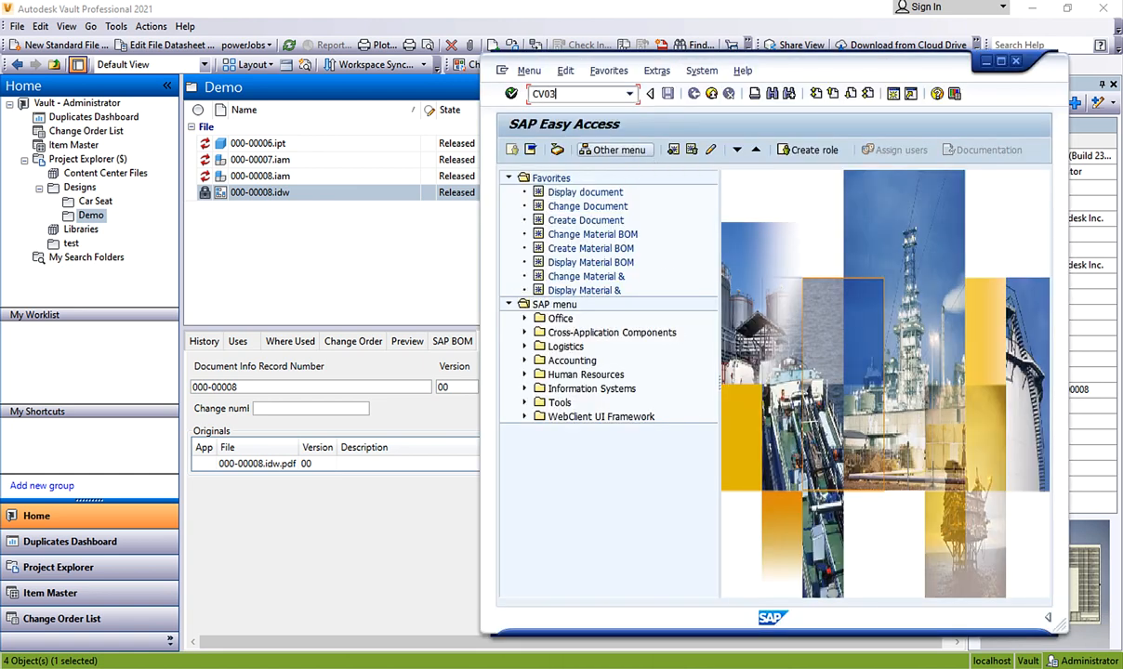
key("Return")
key("Return")
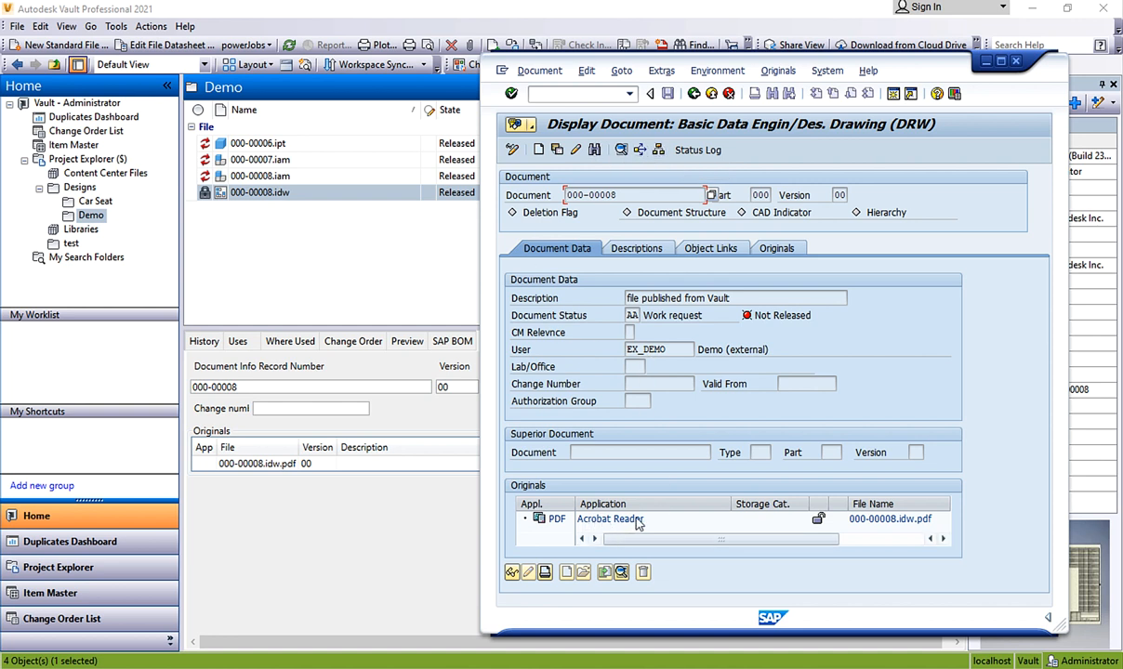
left_click(716, 251)
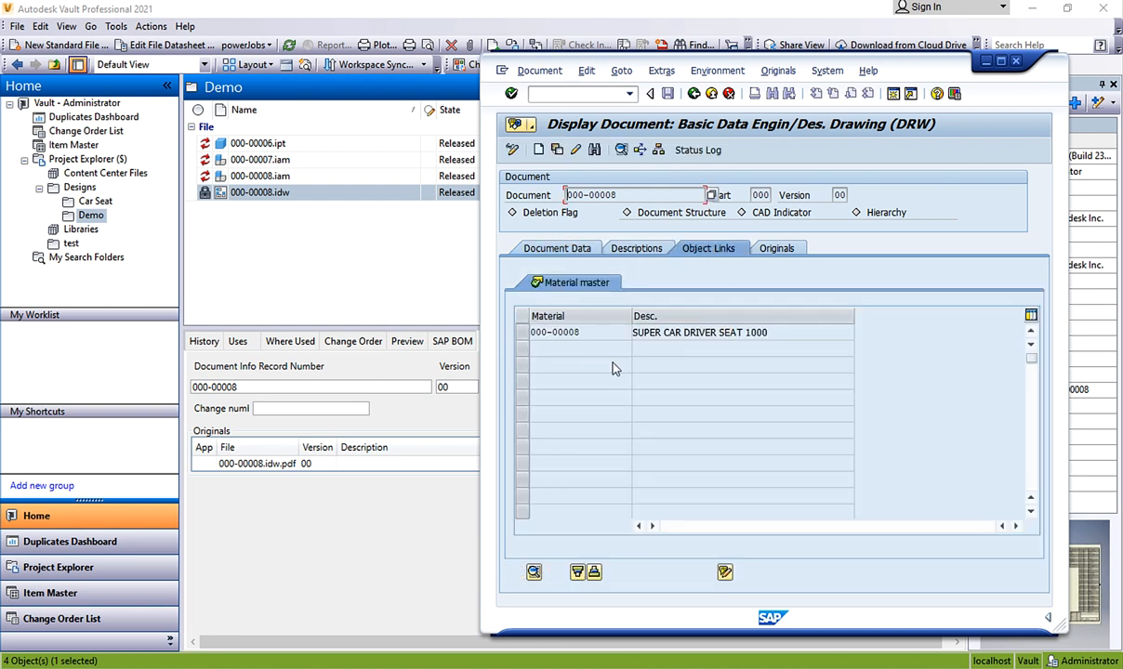
left_click(576, 249)
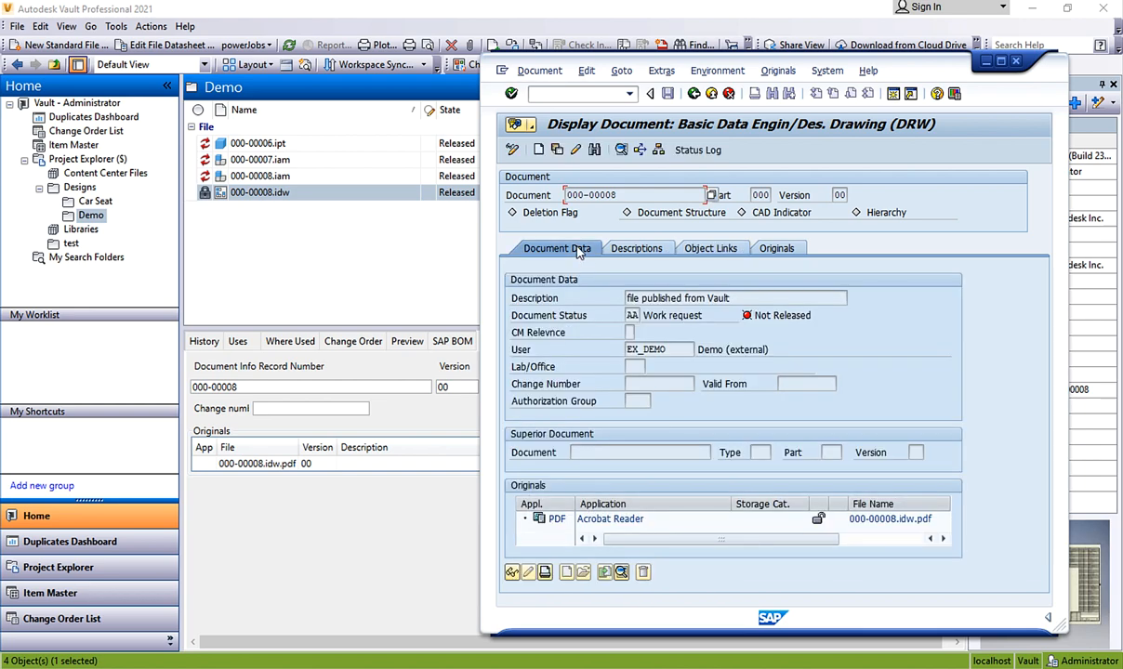